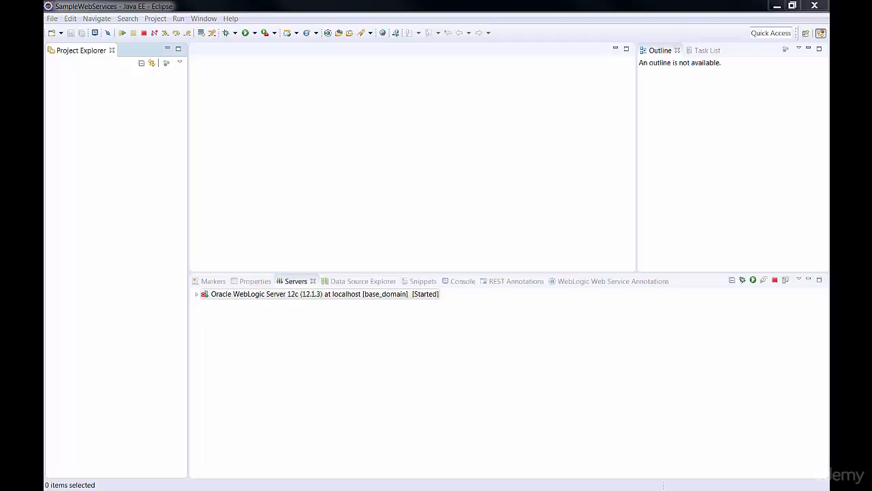
Start the New Project wizard from the Project Explorer context menu
right_click(130, 95)
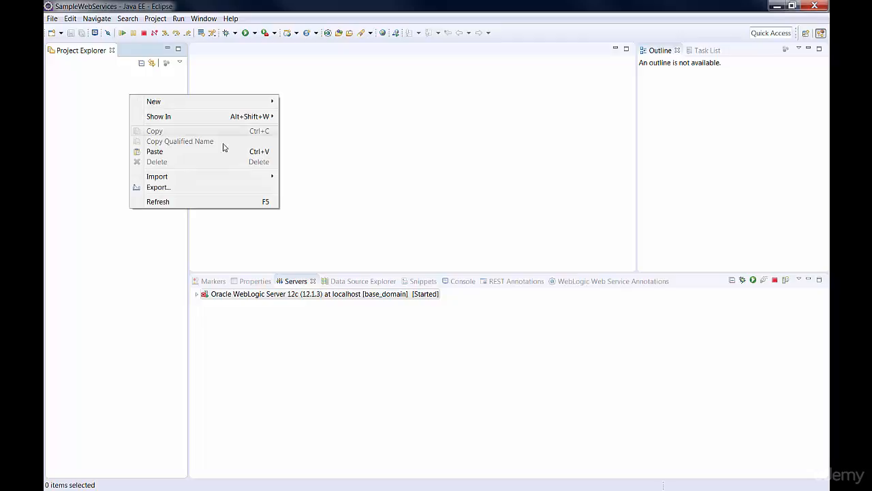
mouse_move(154, 102)
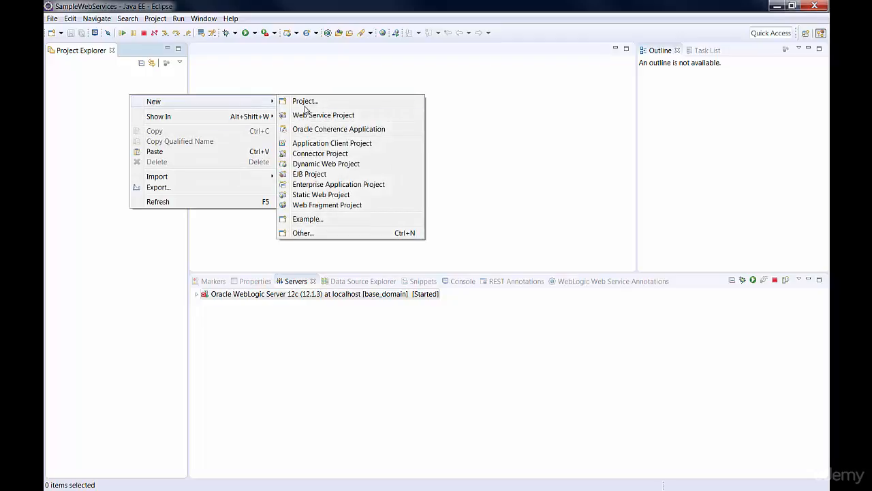
left_click(306, 102)
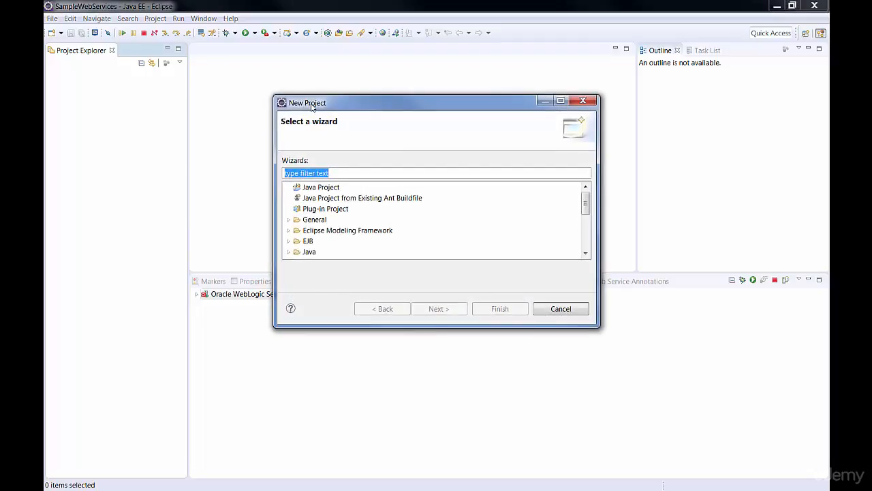
left_click_drag(312, 107, 303, 97)
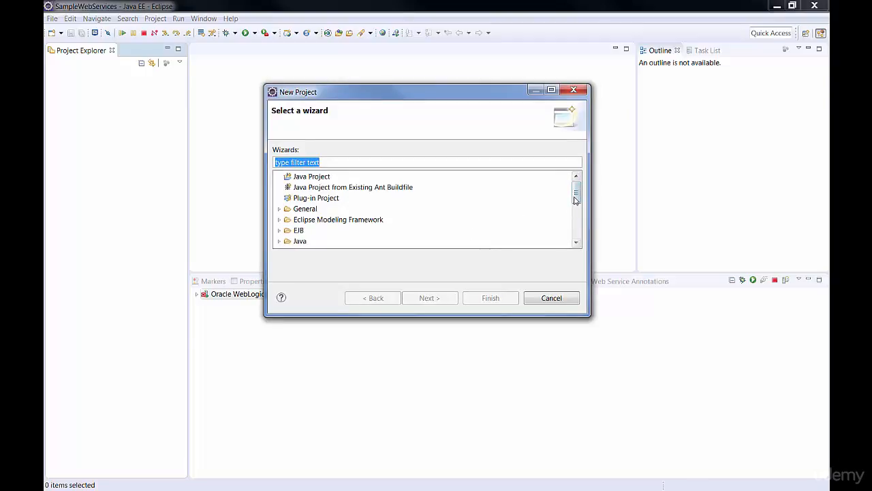
left_click_drag(576, 192, 584, 240)
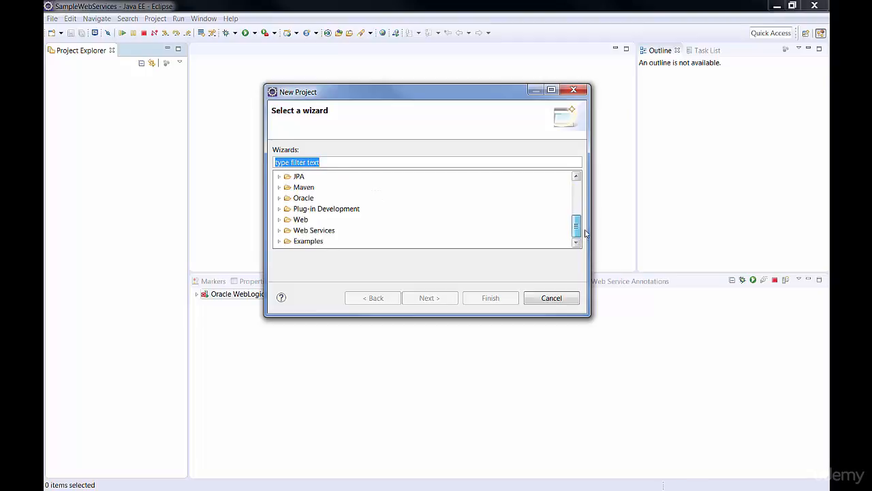
Select Dynamic Web Project under the Web category and continue to its settings
left_click(279, 220)
scroll(409, 235, "down", 2)
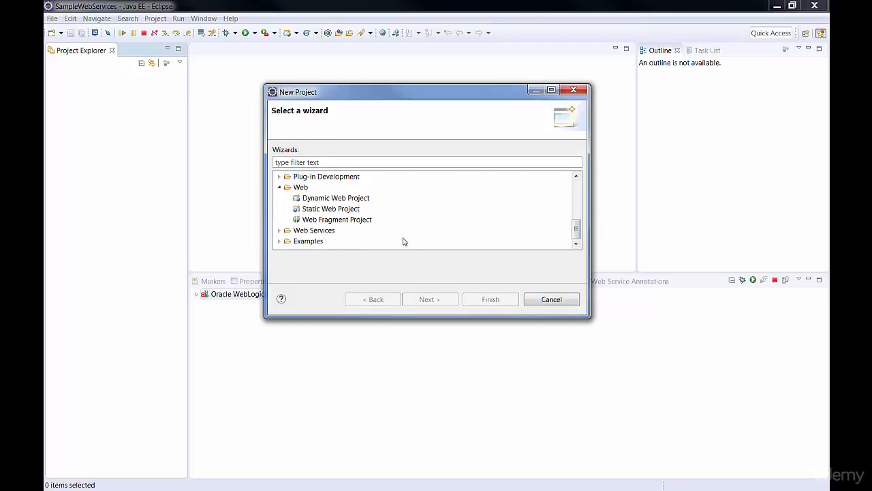
left_click(355, 198)
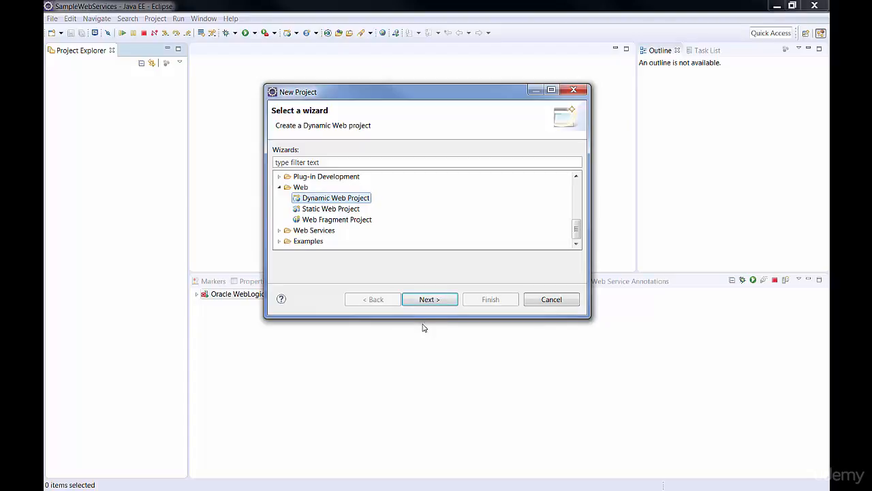
left_click(430, 300)
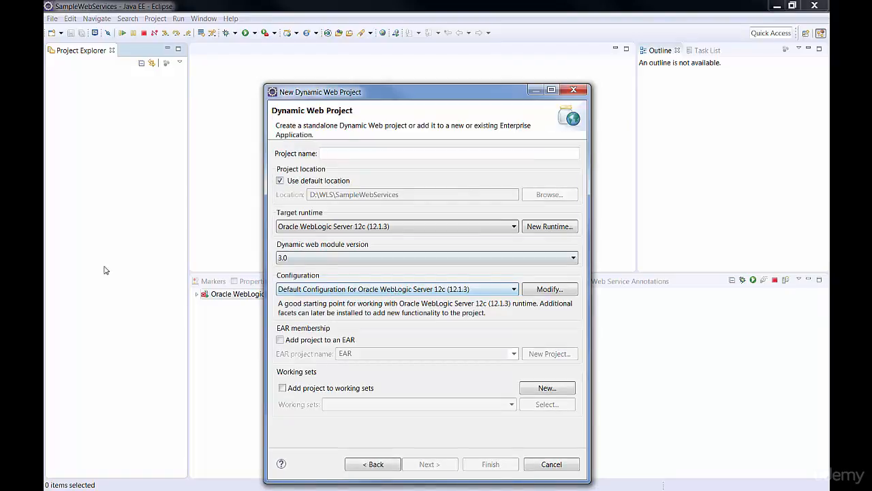
type("Simple")
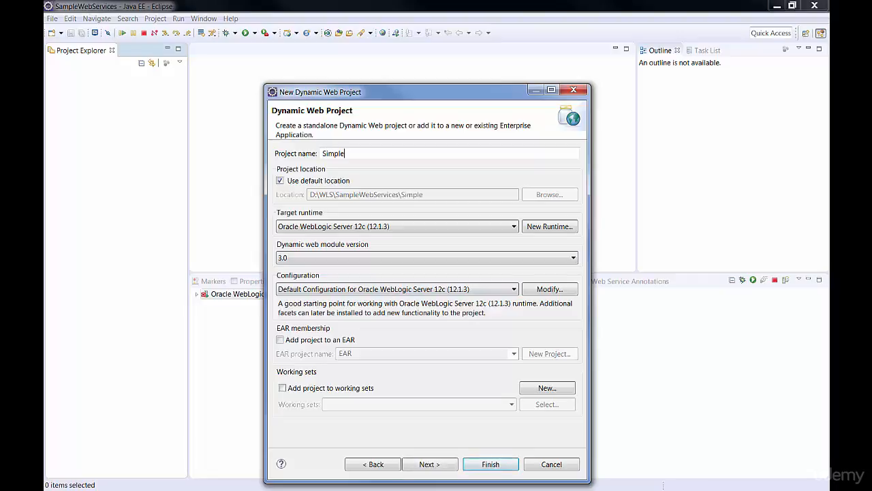
type("WebServi")
type("c")
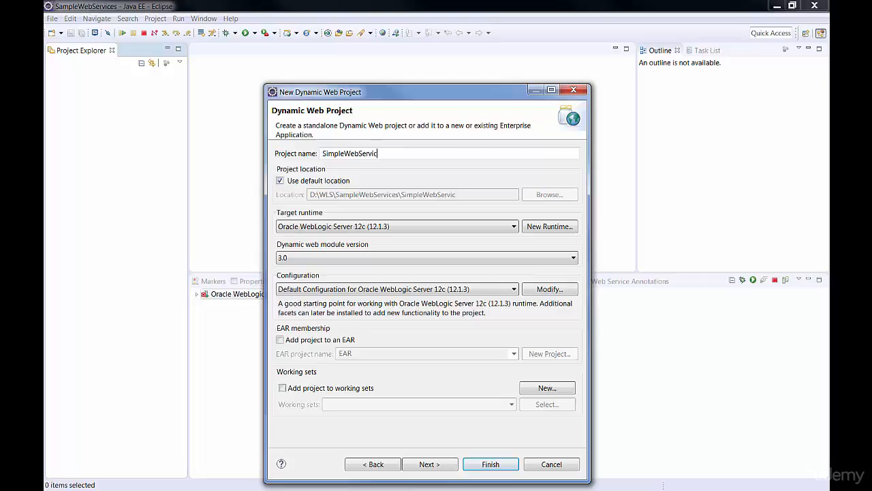
type("es")
Finish the SimpleWebServices project with default Java source and web module settings
left_click(431, 465)
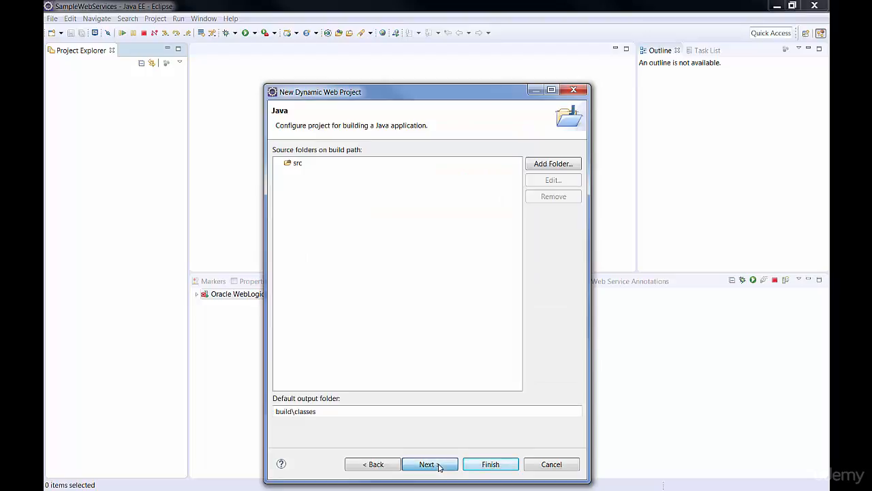
left_click(431, 464)
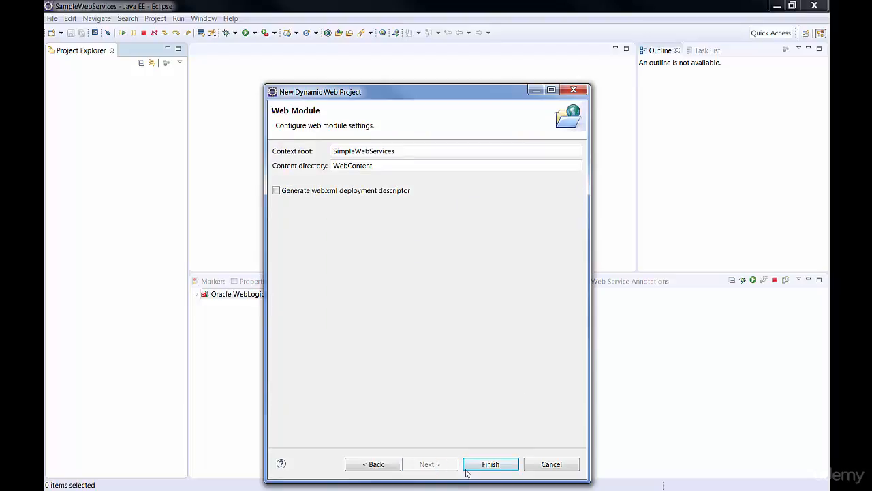
left_click(490, 464)
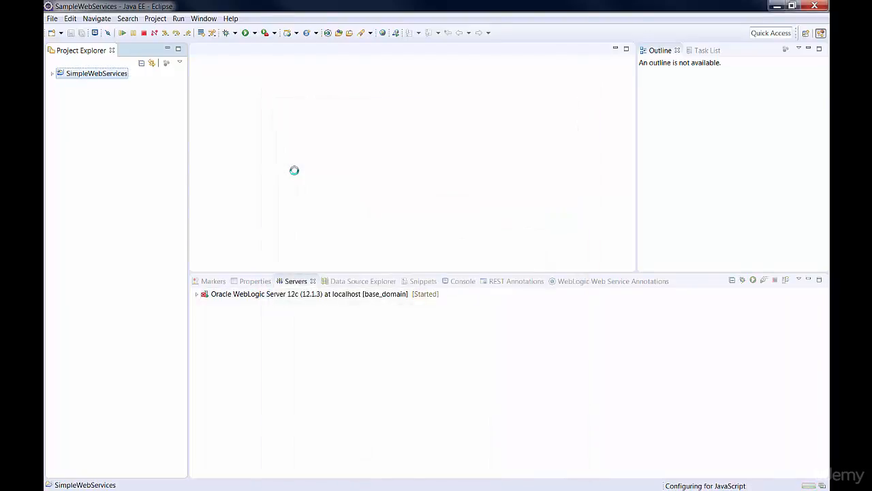
Create a new JSP file named SimpleWebService in the project's WebContent folder
left_click(53, 74)
left_click(89, 150)
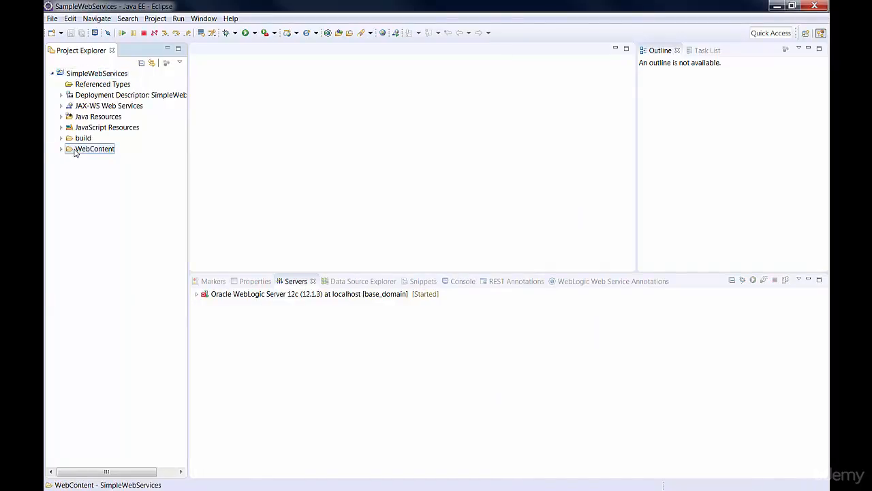
right_click(75, 154)
mouse_move(99, 156)
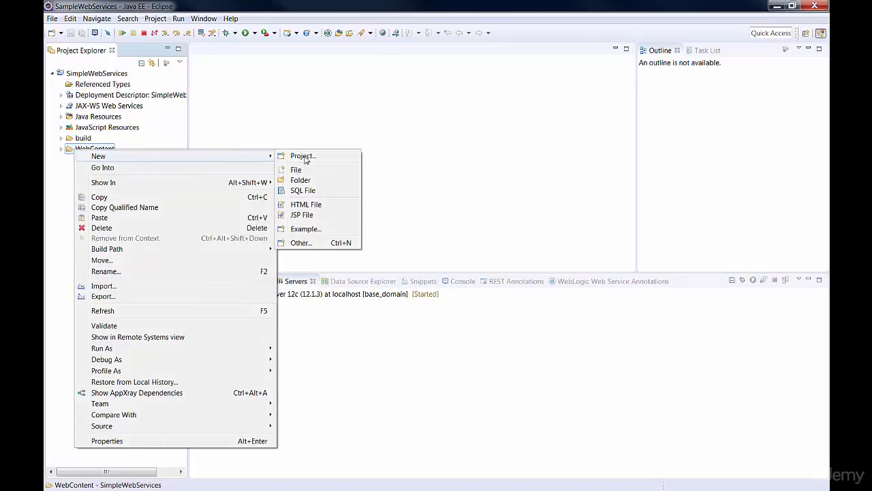
left_click(316, 217)
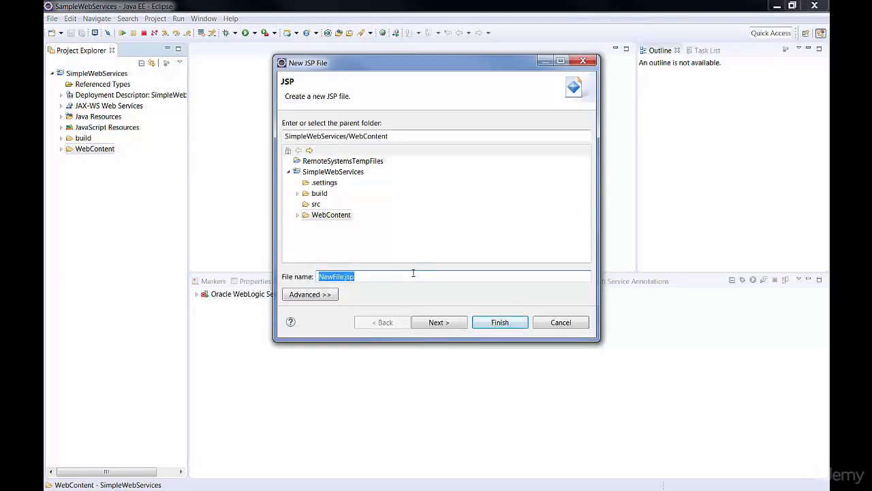
type("Simple")
type("WebServi")
type("ce")
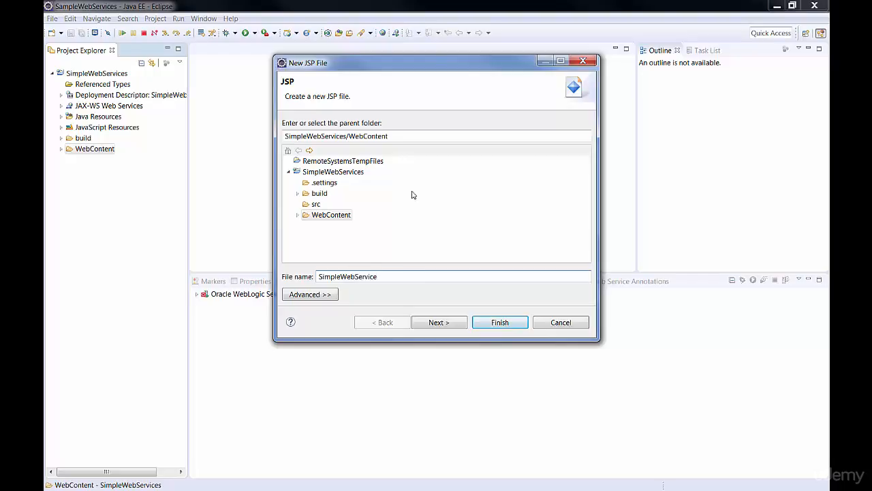
left_click(515, 323)
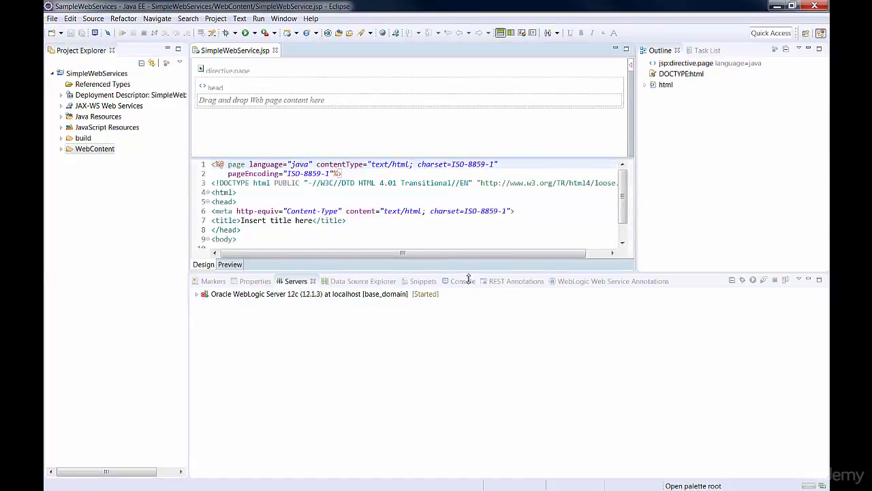
Resize the panes to give the JSP source editor more room
left_click_drag(467, 268, 467, 408)
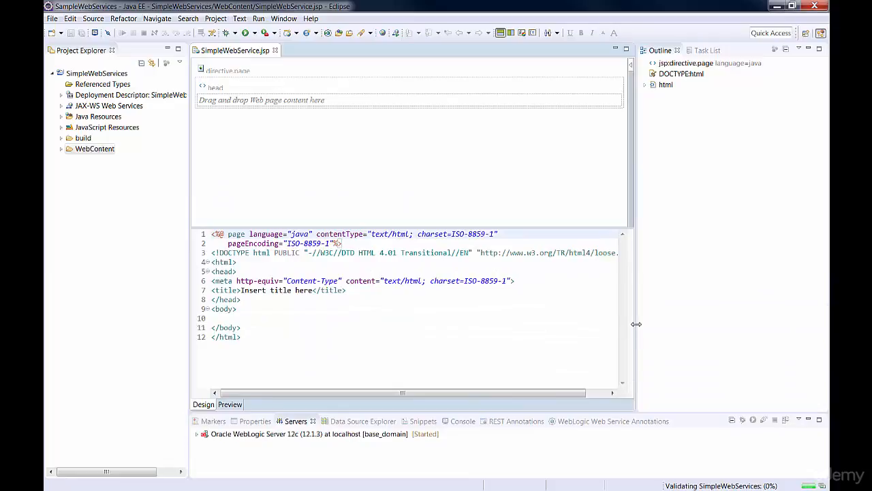
left_click_drag(637, 325, 725, 326)
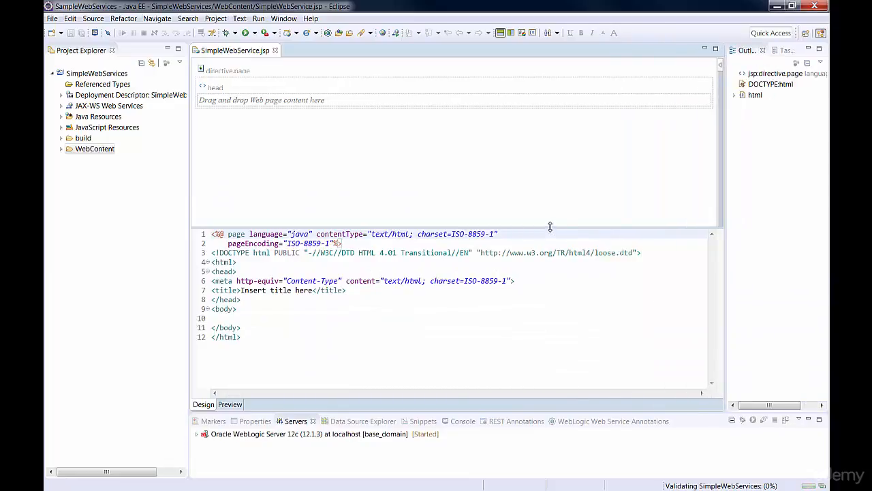
left_click_drag(549, 228, 546, 178)
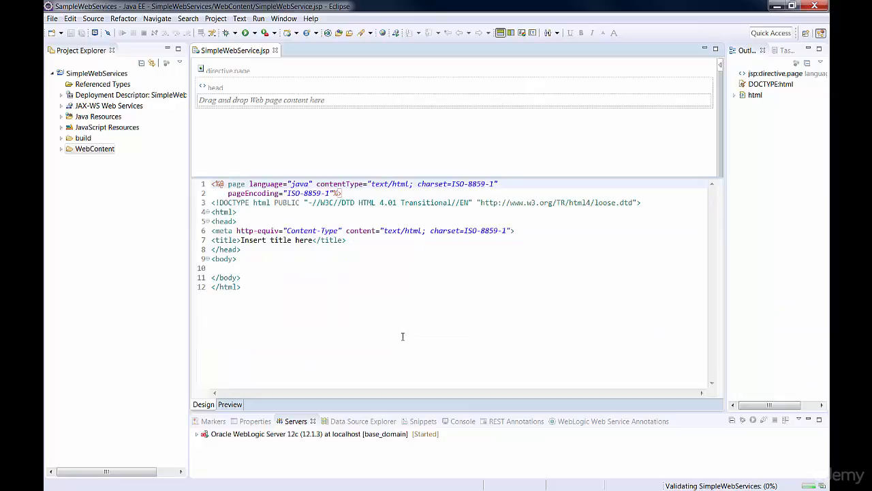
Close the JSP editor and select the src folder under Java Resources
left_click(275, 51)
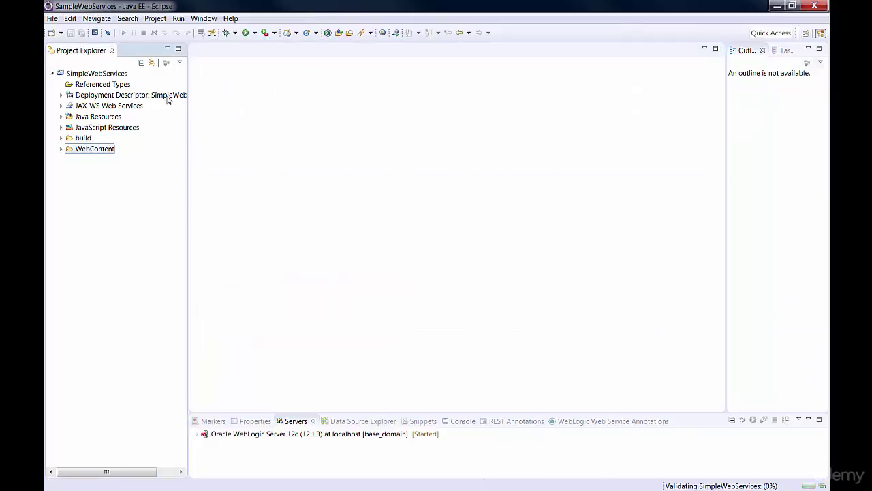
left_click(96, 84)
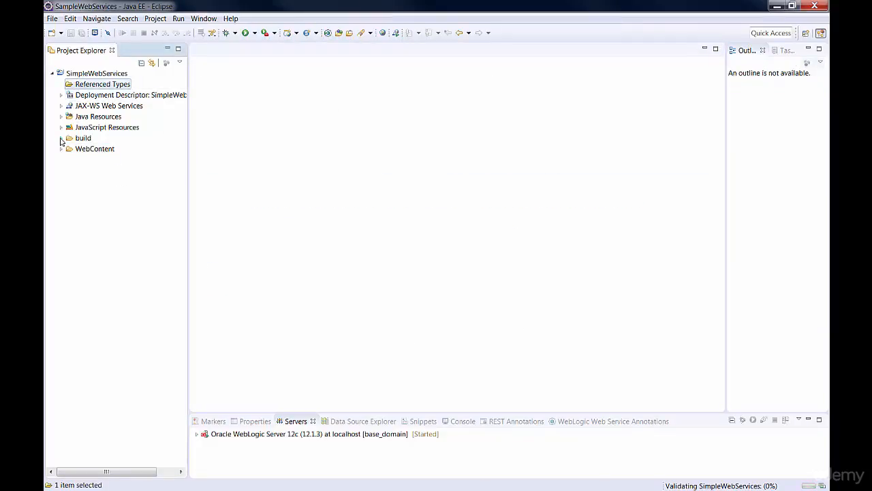
left_click(61, 116)
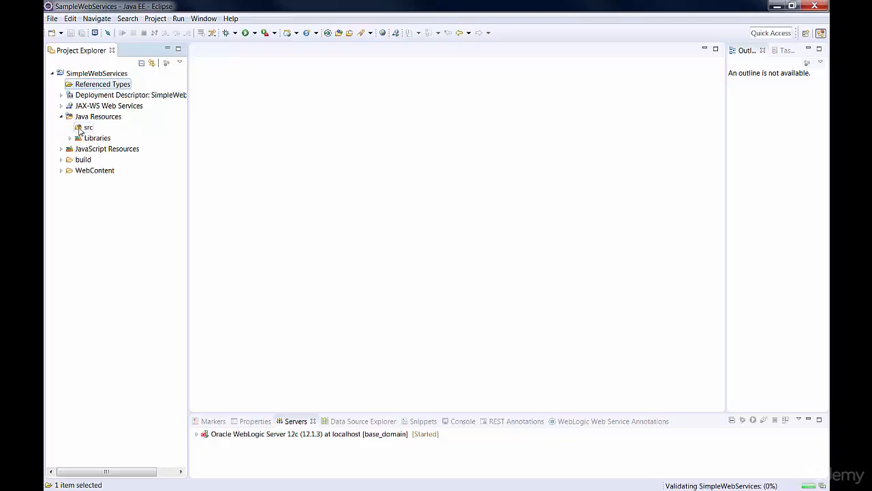
left_click(86, 128)
Create a new Java package named com.web.admin in src
right_click(80, 131)
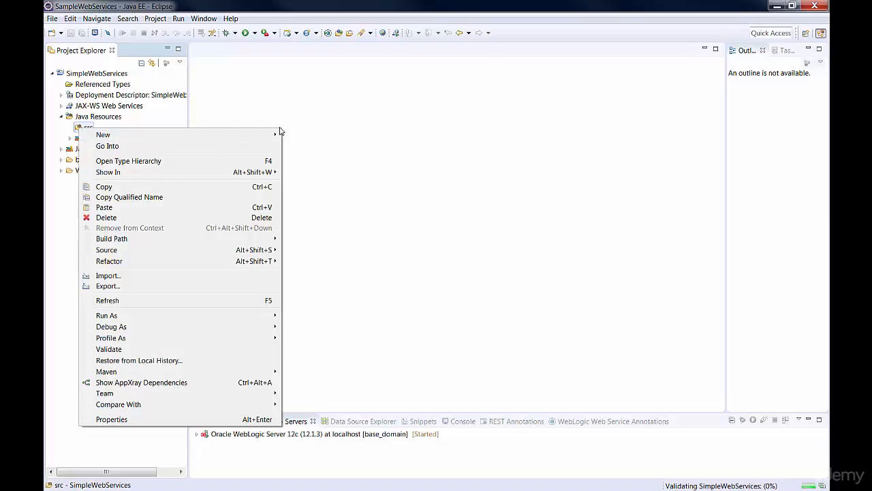
mouse_move(103, 134)
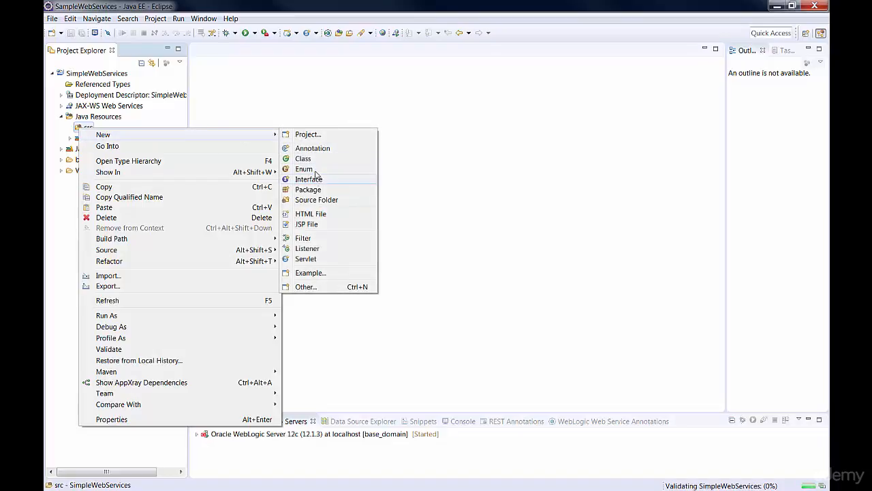
left_click(308, 189)
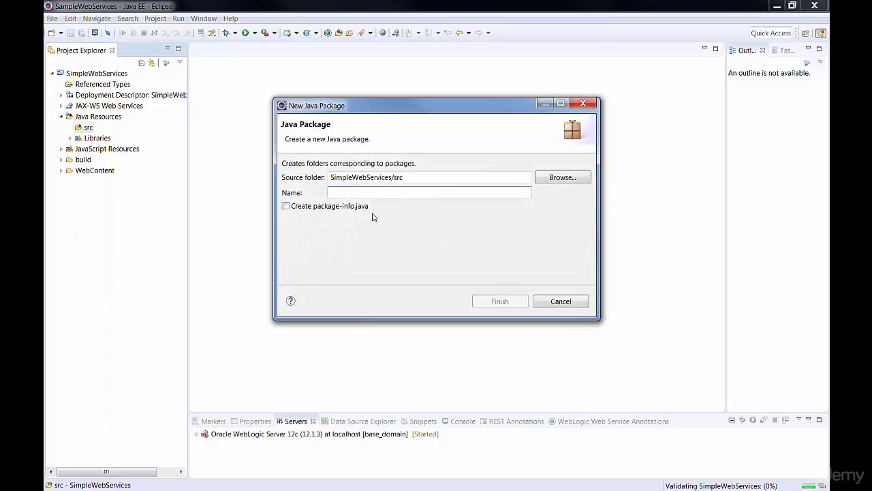
type("om.web.ad")
type("min")
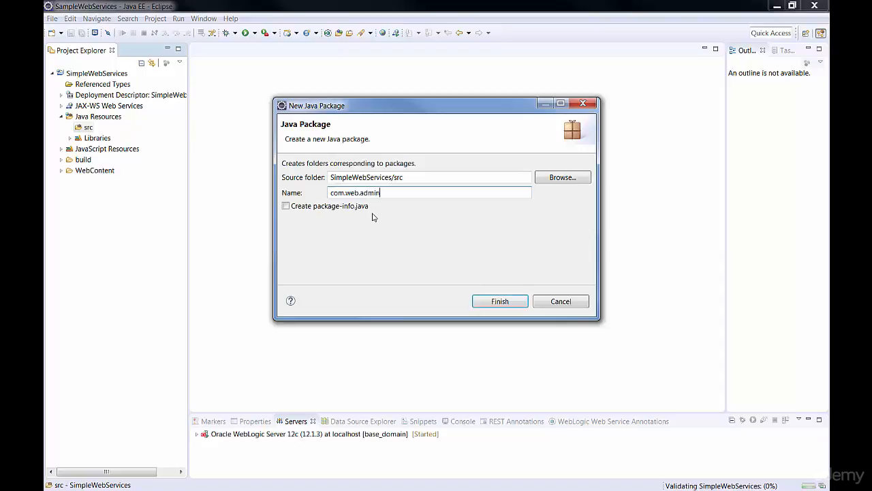
left_click(499, 301)
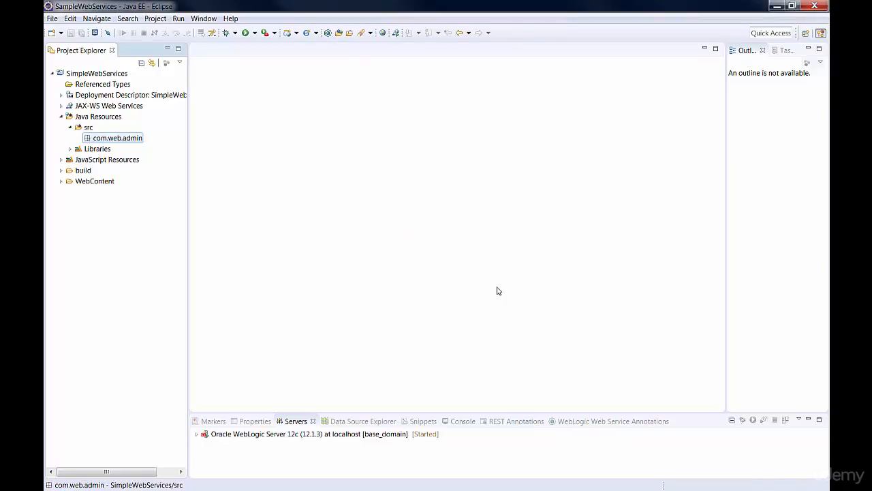
Create a new class SimpleWebServiceClass in the com.web.admin package
right_click(136, 141)
mouse_move(238, 146)
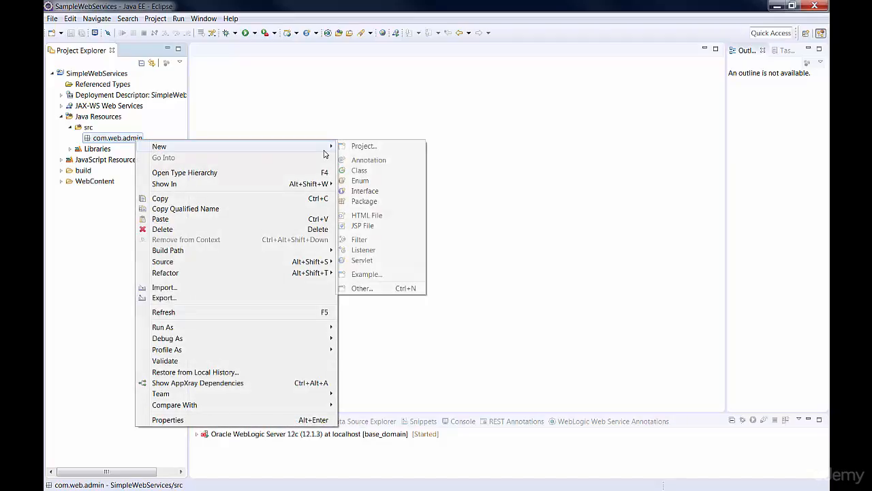
left_click(360, 171)
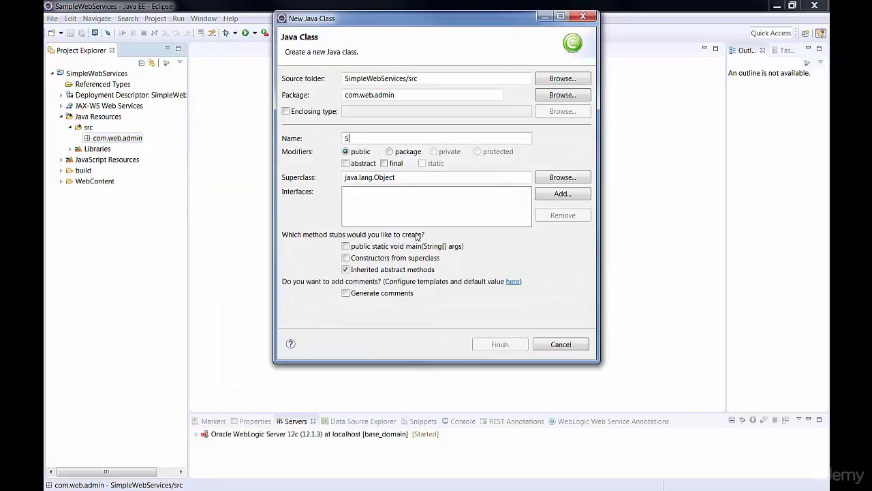
type("imple")
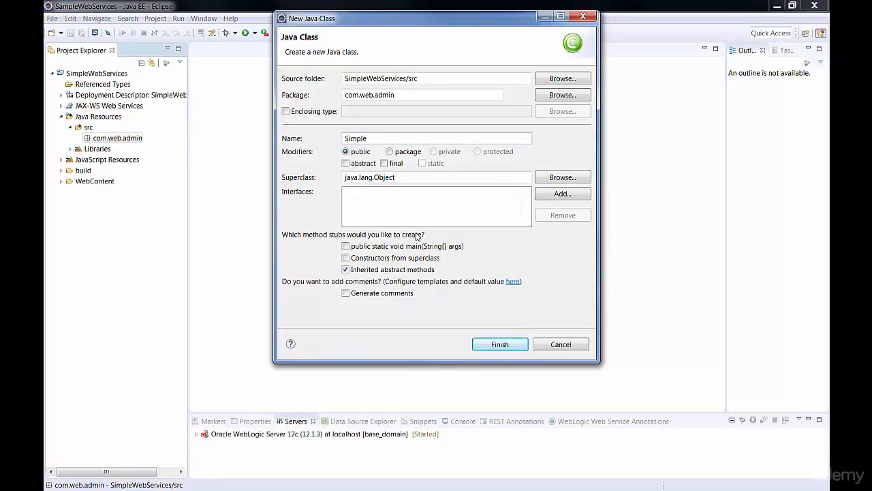
type("WebServ")
type("iceC")
type("lass")
left_click(500, 344)
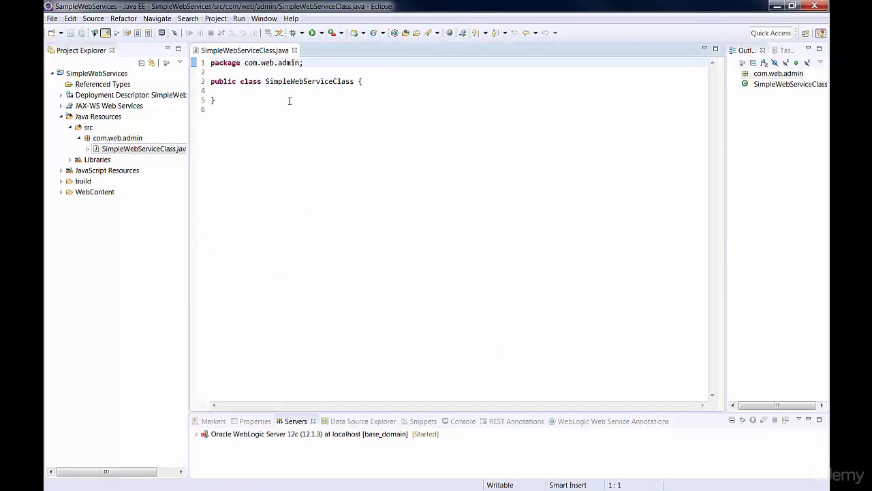
Add a blank line inside the SimpleWebServiceClass body, save, and enlarge the servers area
left_click(244, 97)
left_click(373, 82)
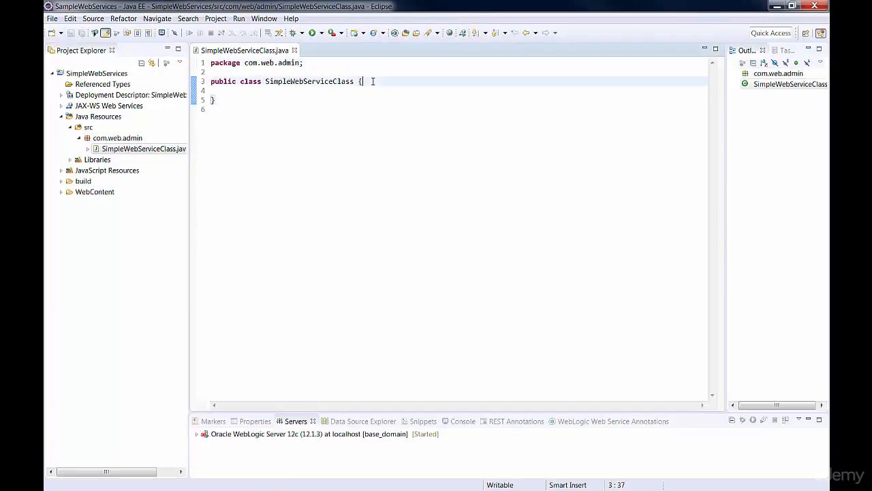
key("Return")
key("Return")
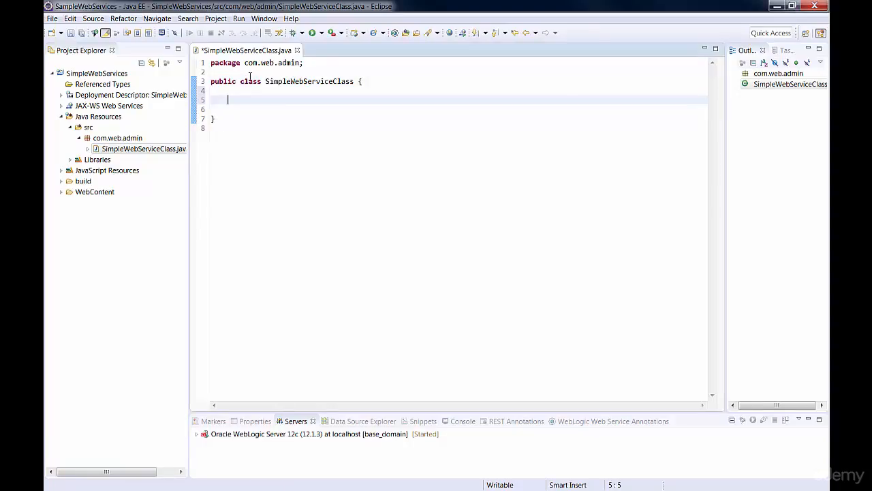
left_click(70, 32)
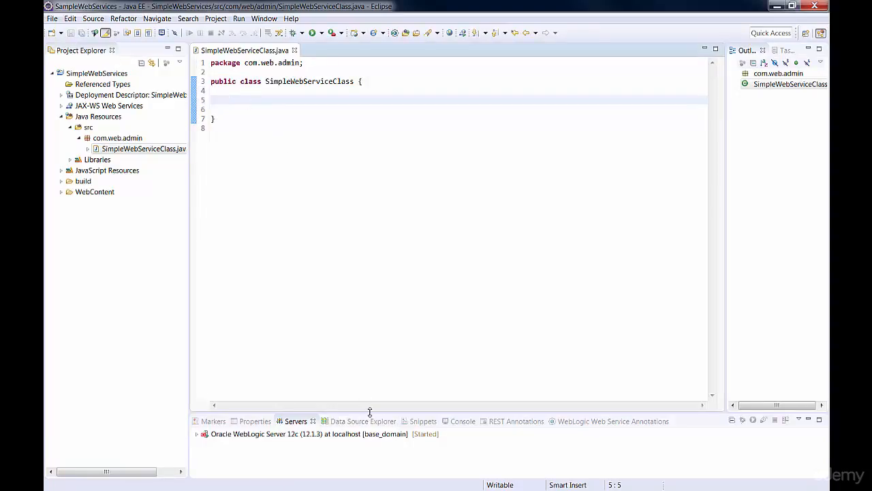
left_click_drag(372, 411, 372, 337)
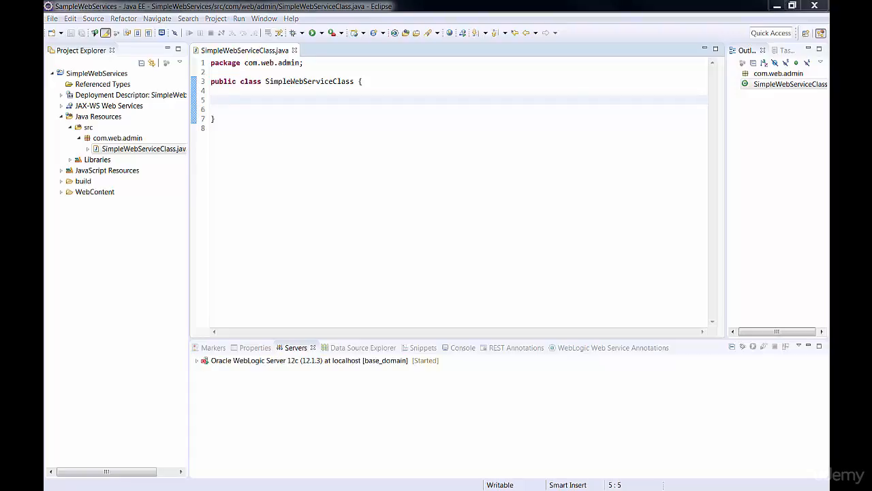
left_click(234, 72)
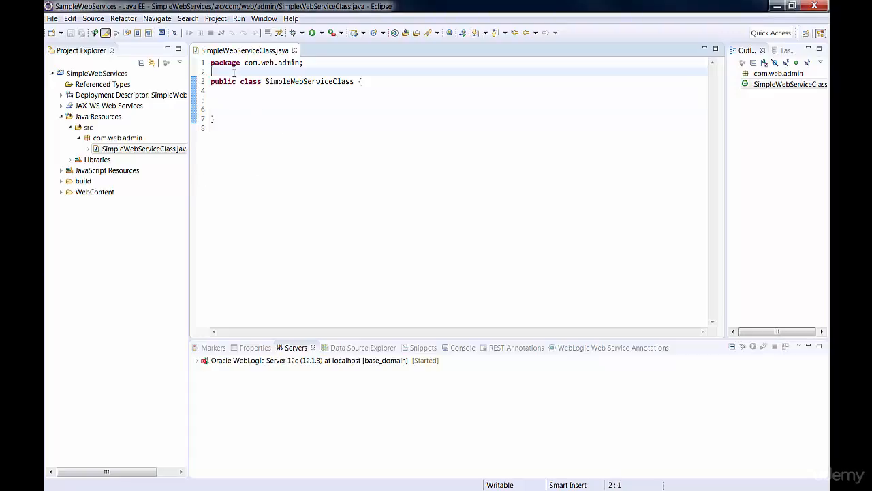
key("Return")
key("Return")
type("@We")
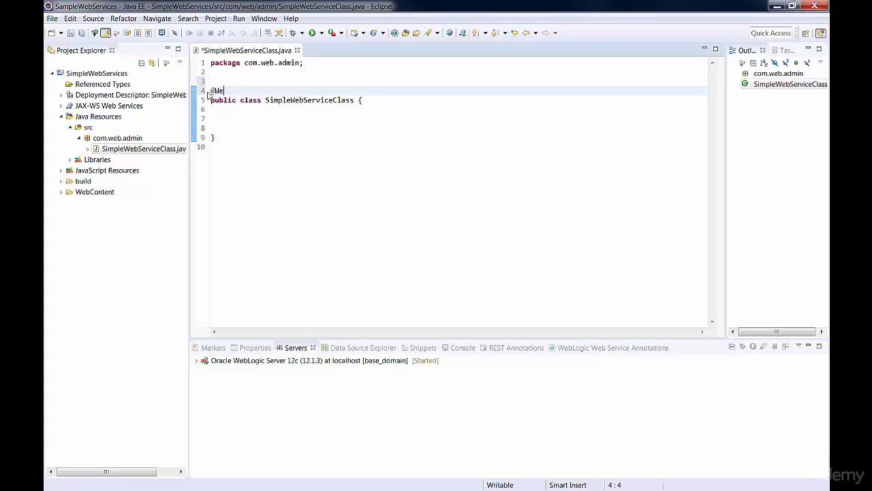
type("bService")
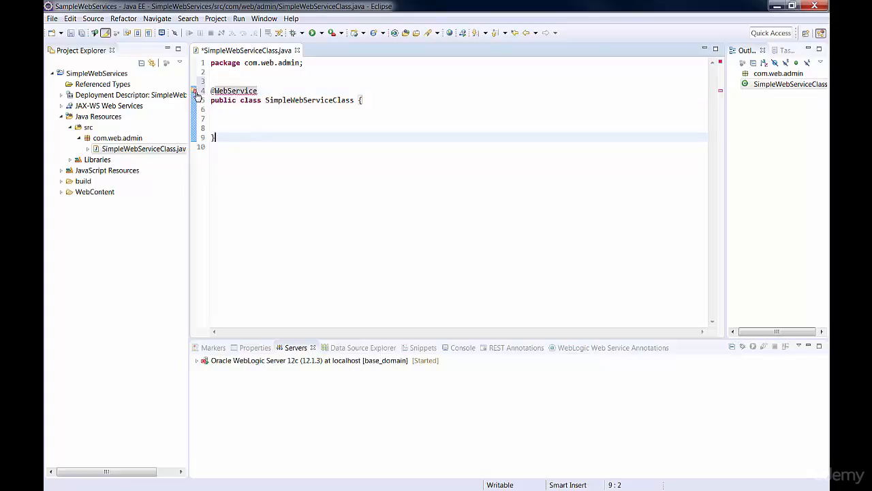
left_click(195, 91)
mouse_move(277, 105)
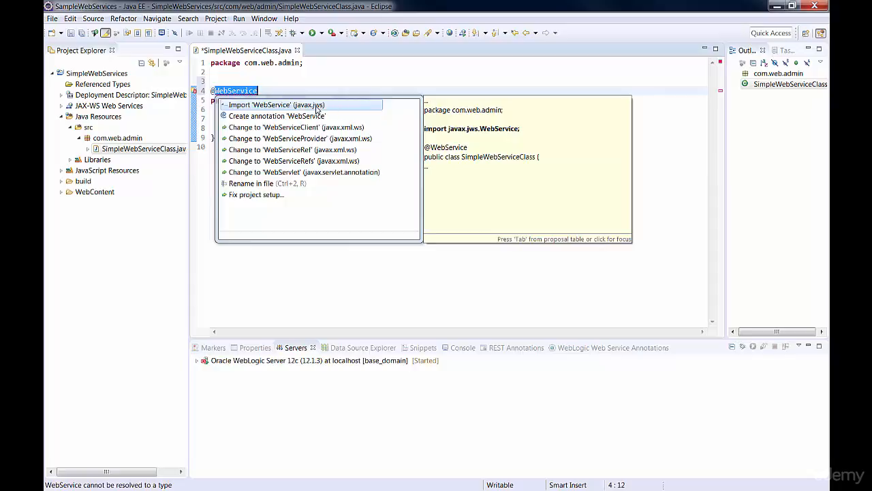
left_click(317, 105)
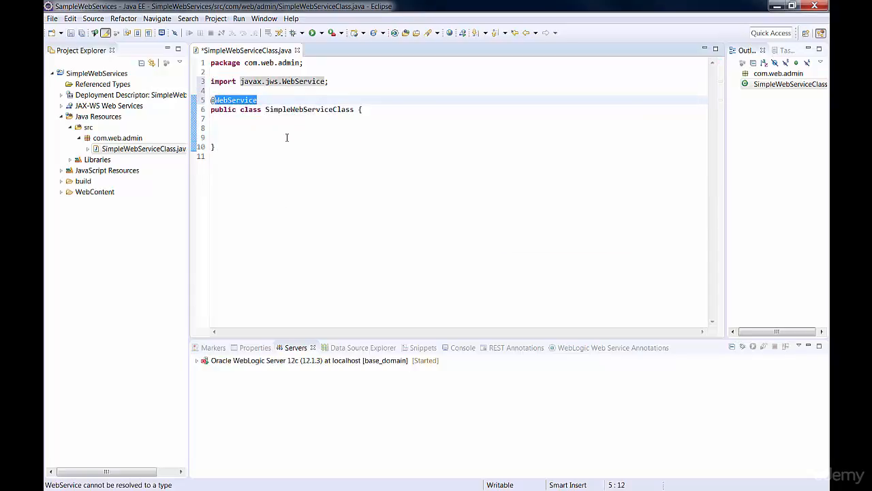
left_click(287, 138)
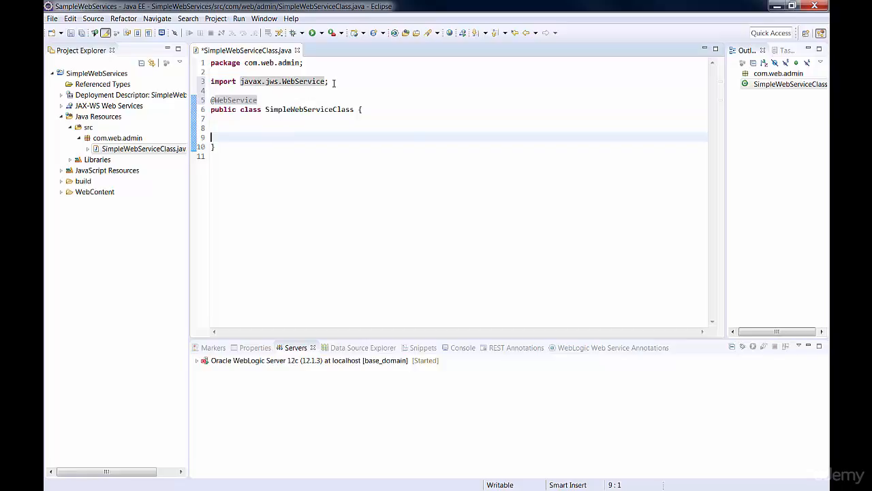
left_click_drag(330, 83, 240, 83)
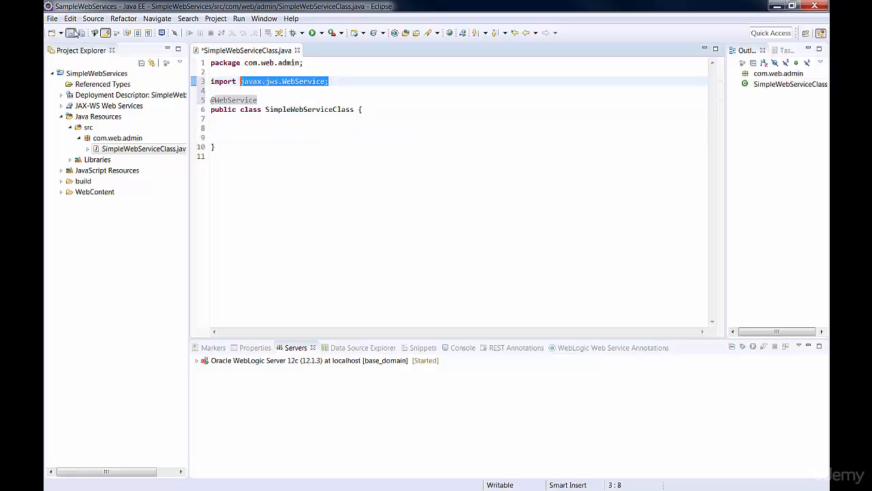
Add an empty public void SimpleWebServiceClass() method to the class and save
left_click(70, 33)
left_click(262, 130)
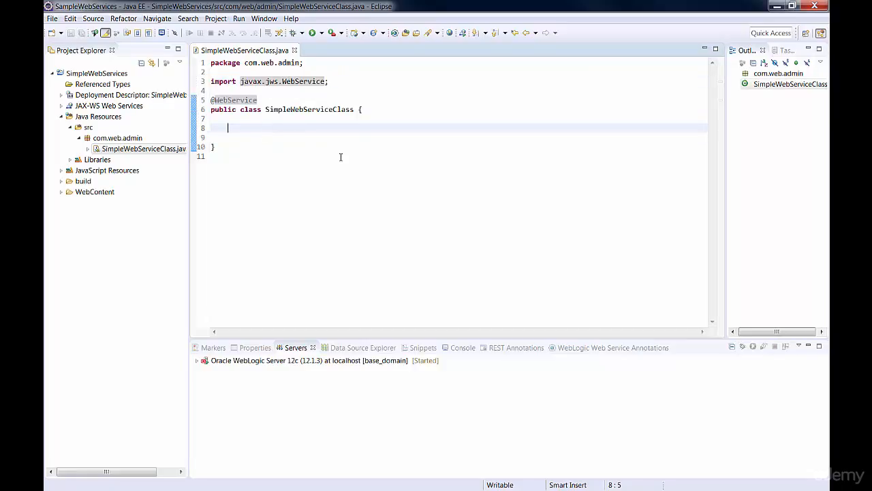
key("Return")
key("Return")
key("Return")
key("Up")
key("Up")
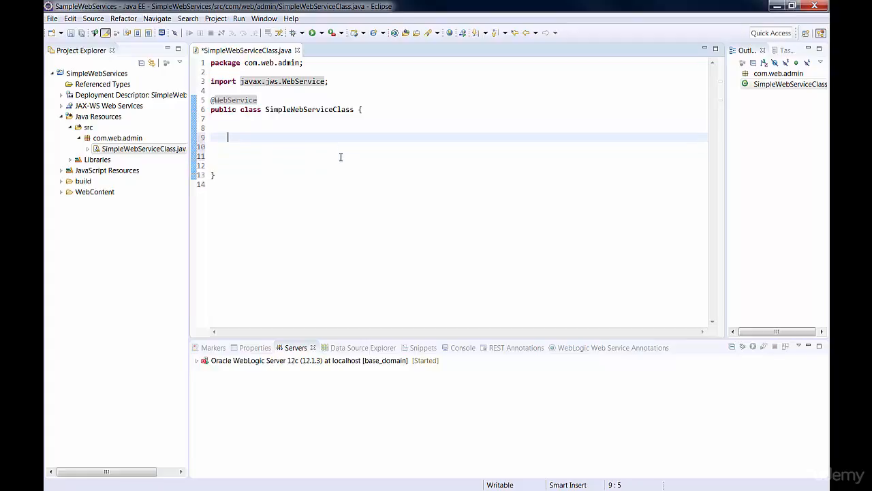
type("publi")
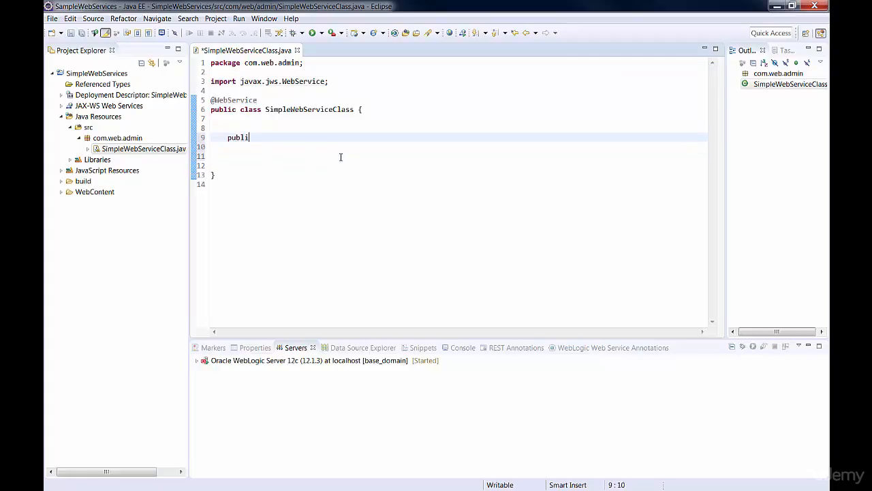
type("c void ")
type("Simple")
type("WebSer")
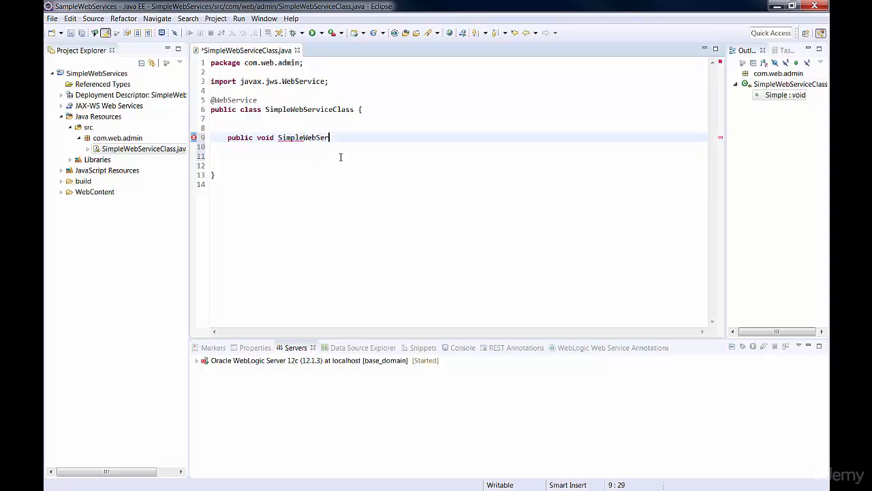
type("vic")
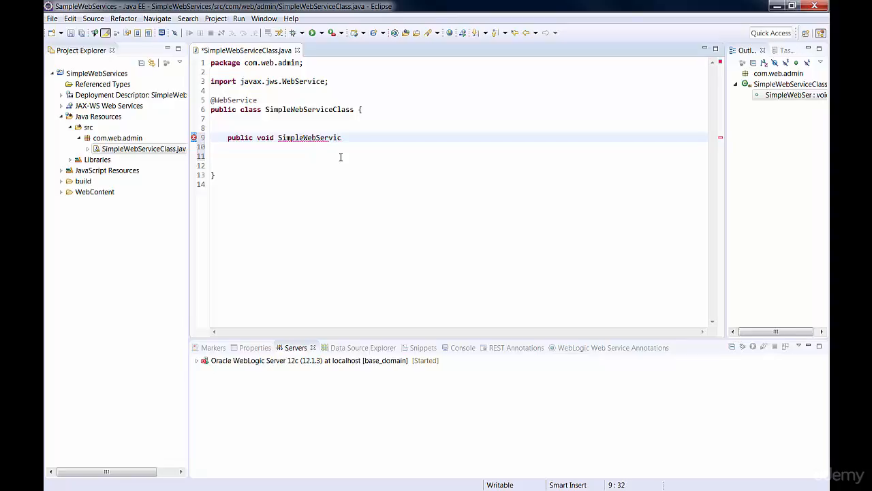
key("BackSpace")
key("BackSpace")
type("i")
type("Class")
type("(){")
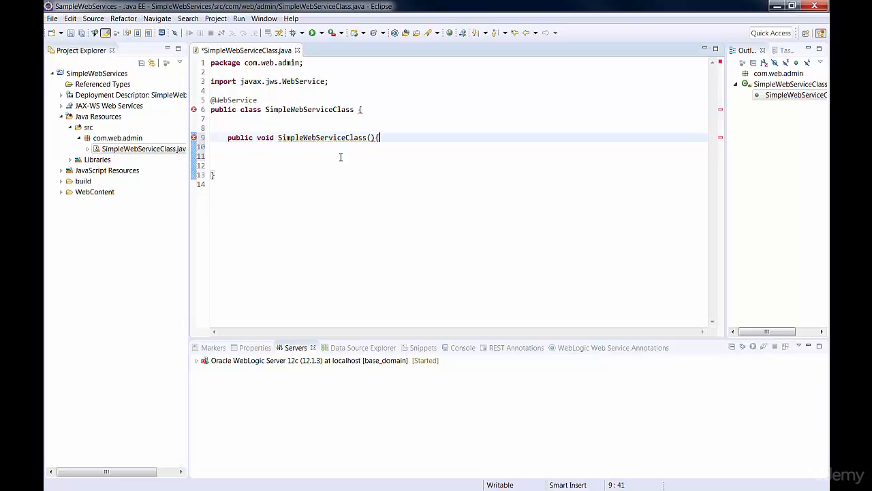
key("Return")
key("ctrl+s")
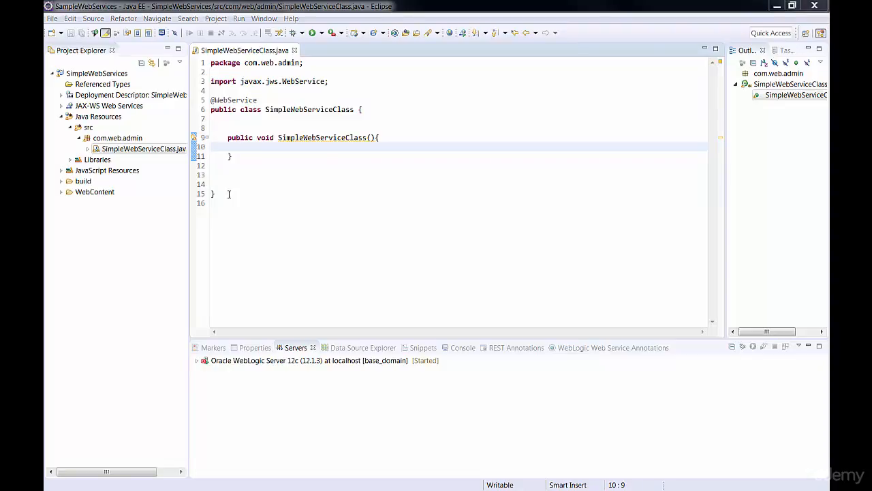
Add blank lines below the new method's closing brace
left_click(258, 158)
key("Return")
key("Return")
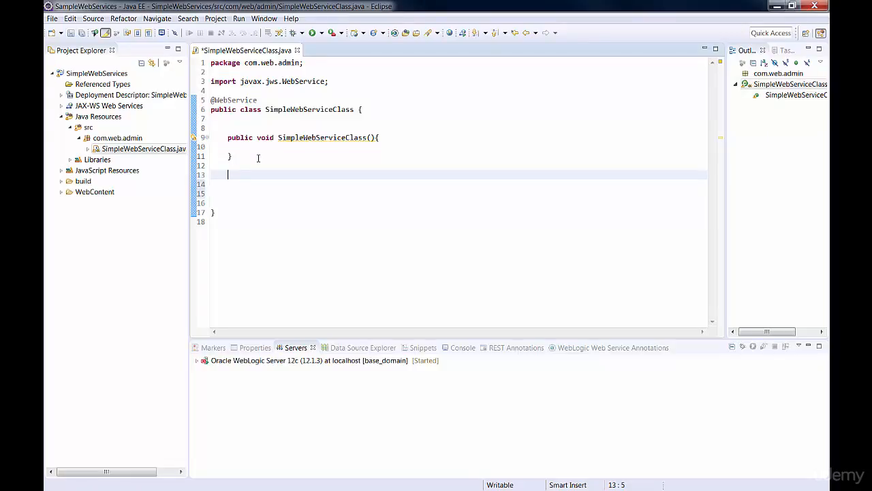
type("public ")
type("String ")
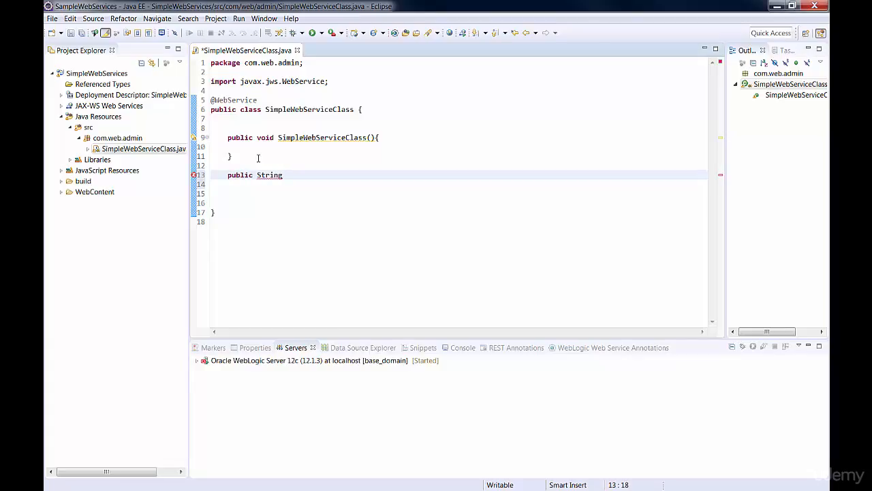
type("get")
type("Answ")
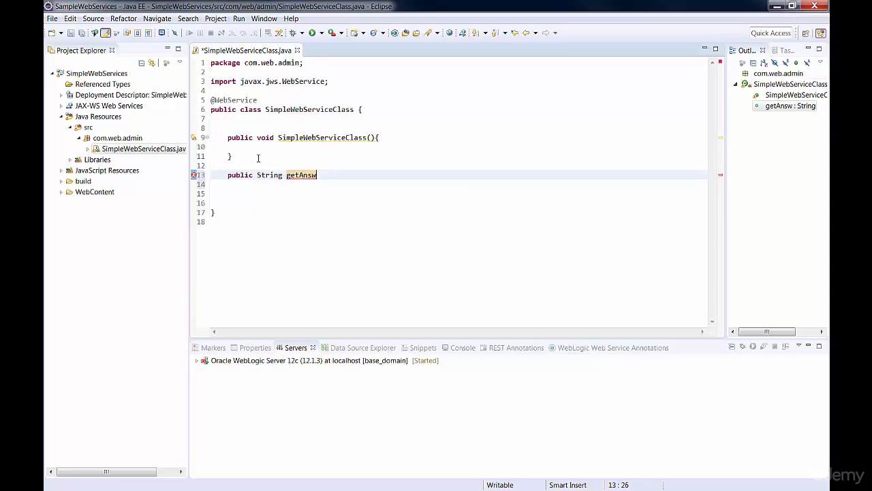
type("er")
type("(")
type("String")
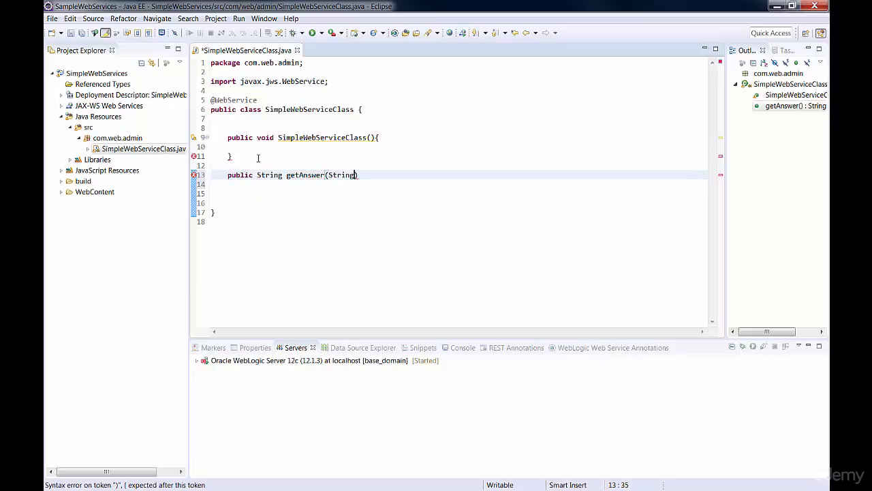
type(" arg)")
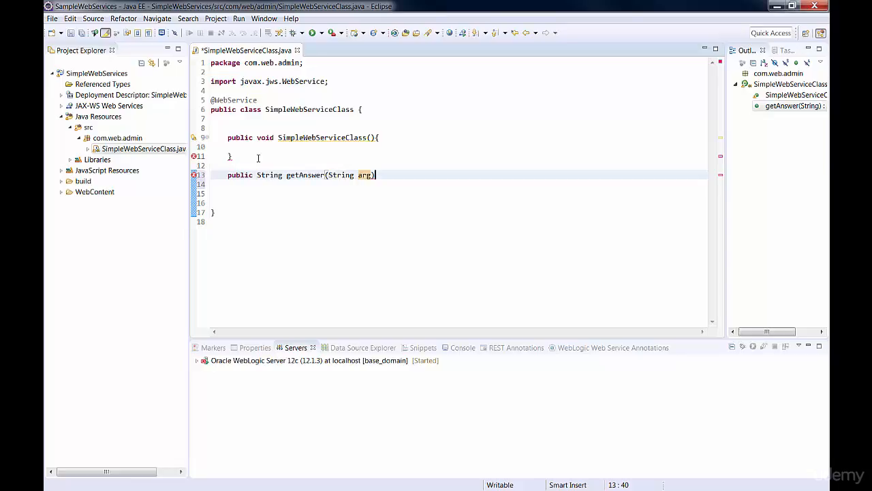
type("{")
Write public String getAnswer(String arg) returning "Hello "+arg and save the class
key("Return")
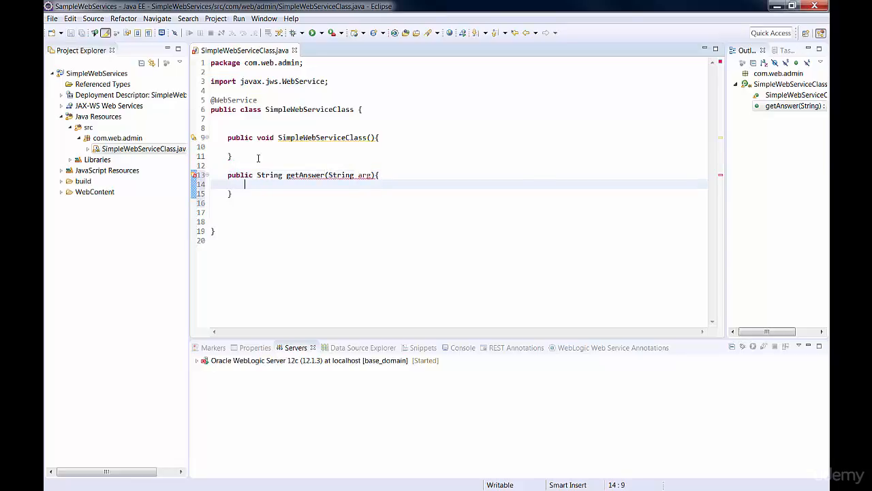
key("Return")
key("Return")
type("return")
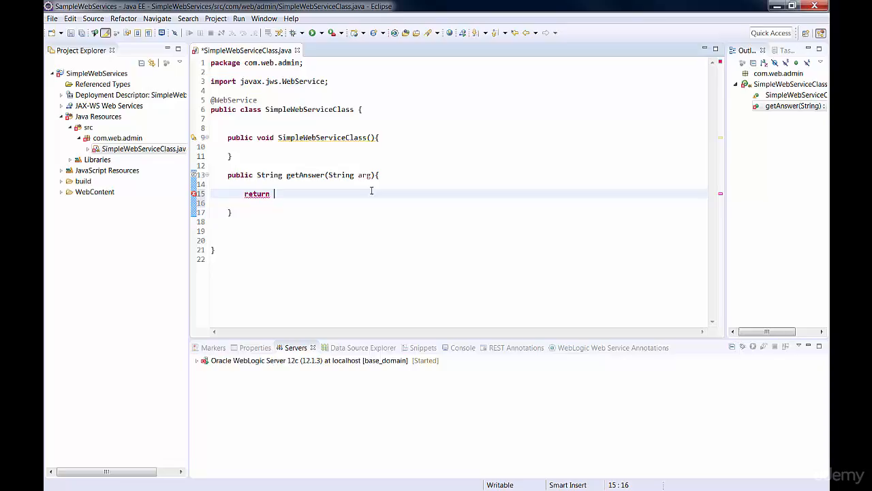
type("\"")
type("Hello \"")
type("+arg")
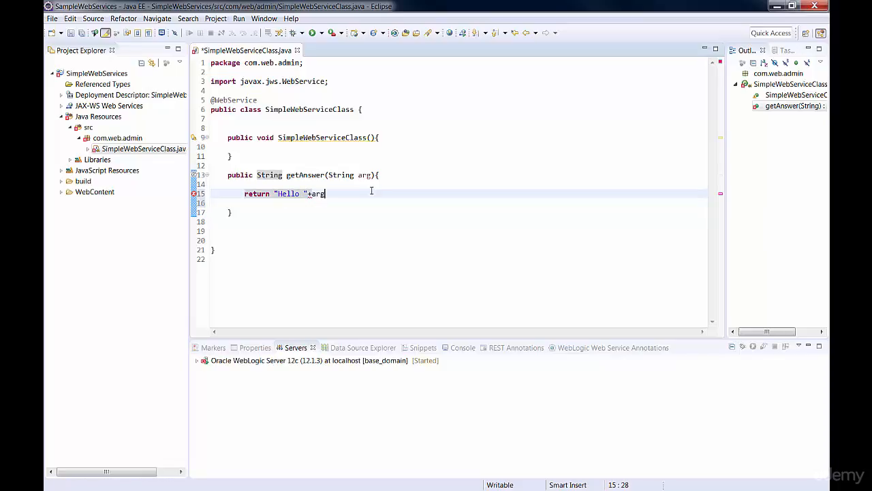
type(";")
left_click(71, 32)
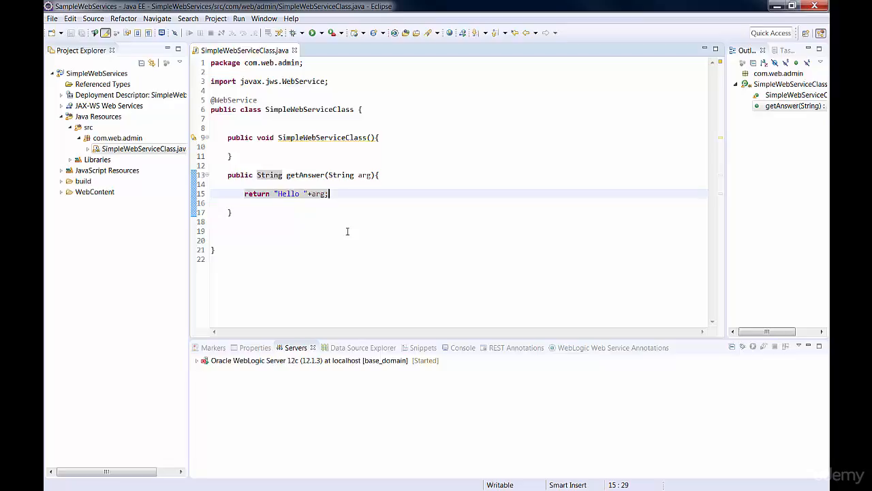
left_click(240, 158)
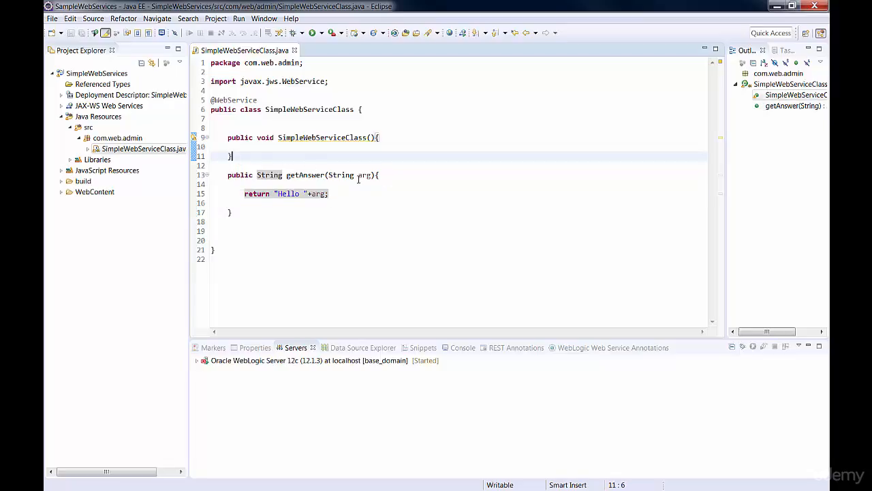
double_click(229, 99)
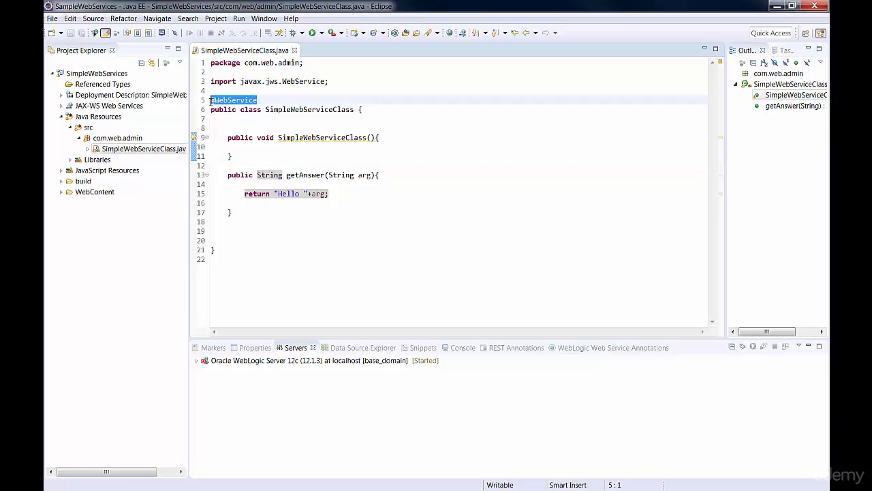
left_click(368, 194)
double_click(365, 175)
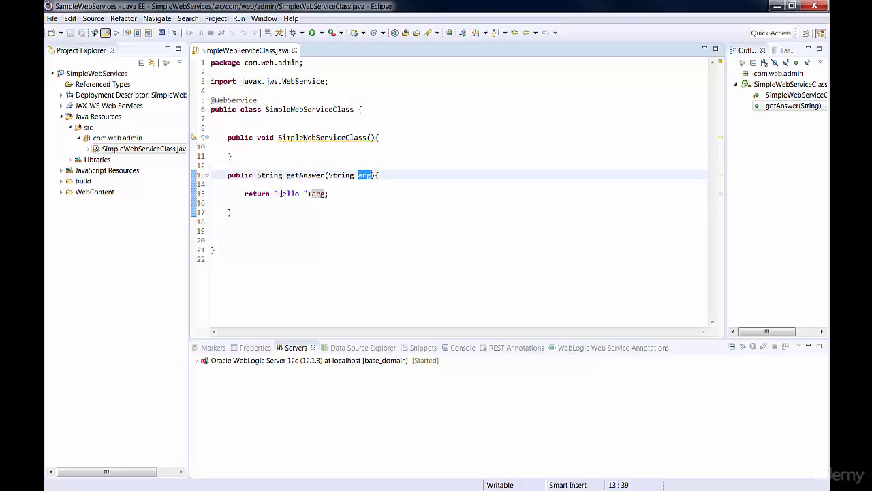
left_click(330, 195)
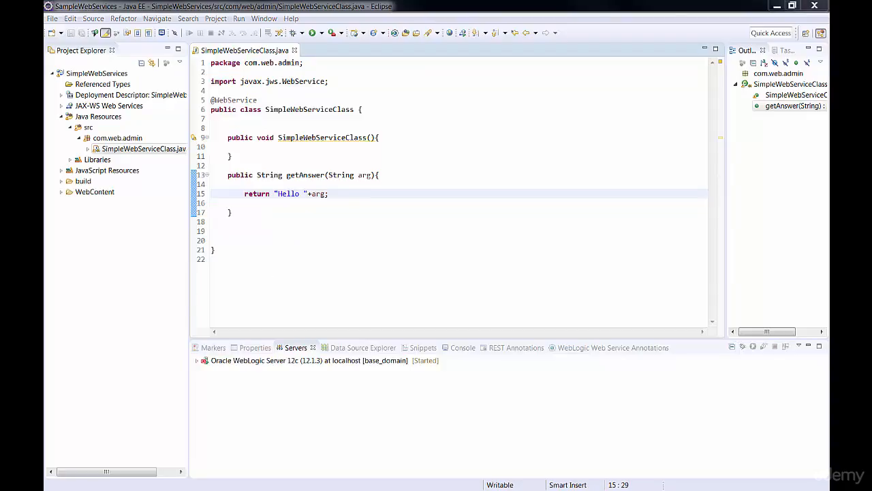
Run the SimpleWebServices project on the local WebLogic server via Run on Server
left_click(97, 73)
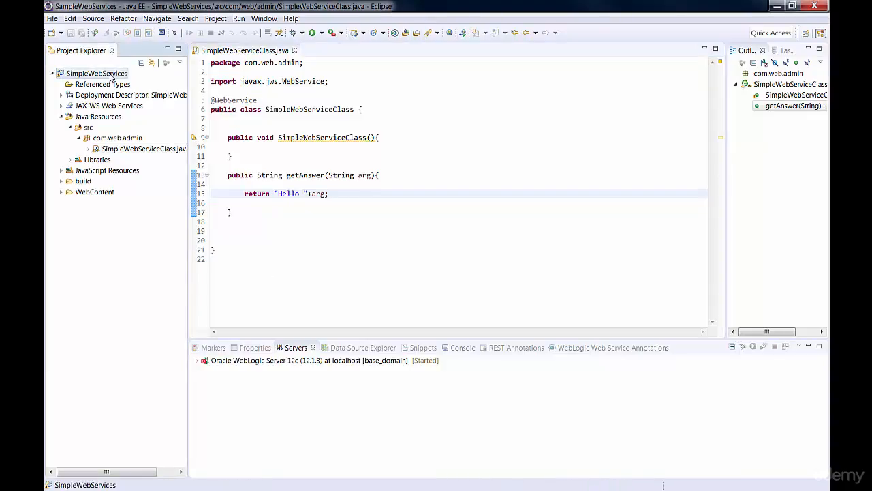
right_click(111, 77)
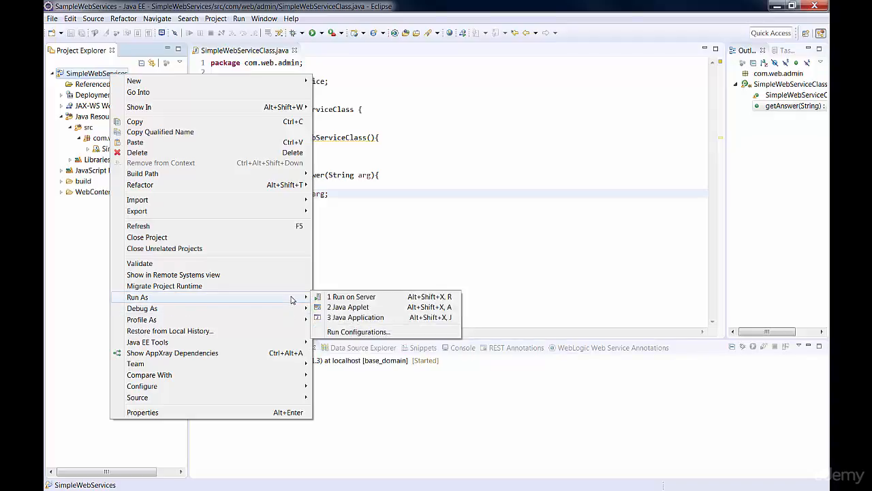
mouse_move(205, 297)
left_click(351, 297)
left_click(334, 169)
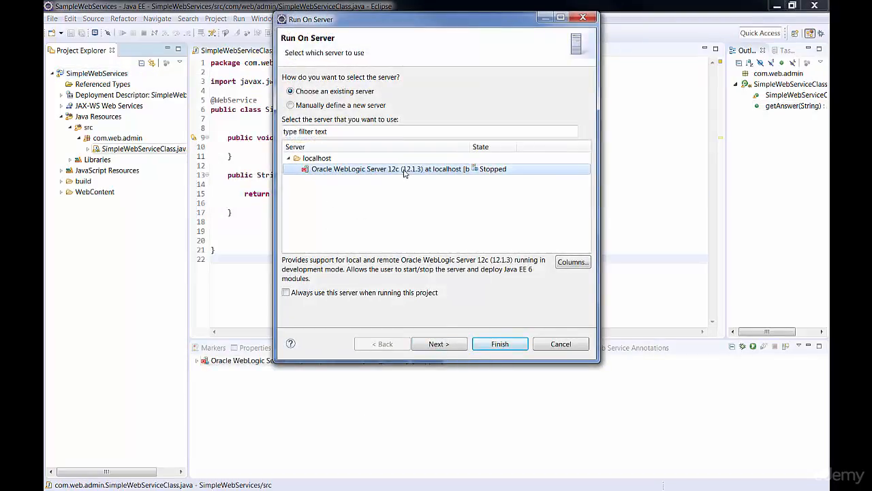
Accept the deployment defaults, finish, and enlarge the server log while WebLogic starts
left_click(447, 347)
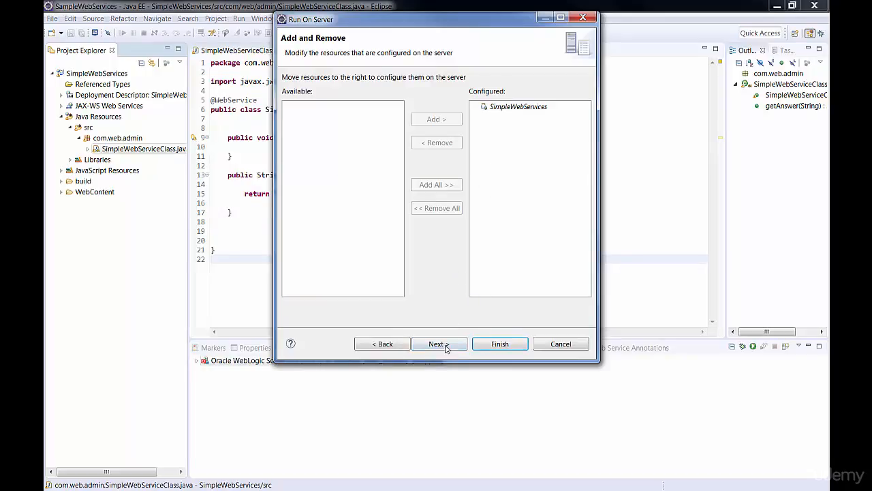
left_click(446, 349)
left_click(439, 344)
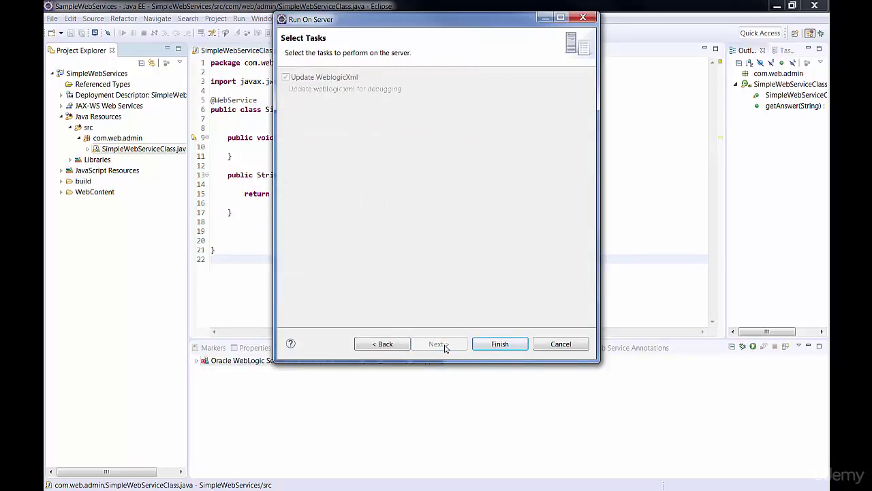
left_click(499, 343)
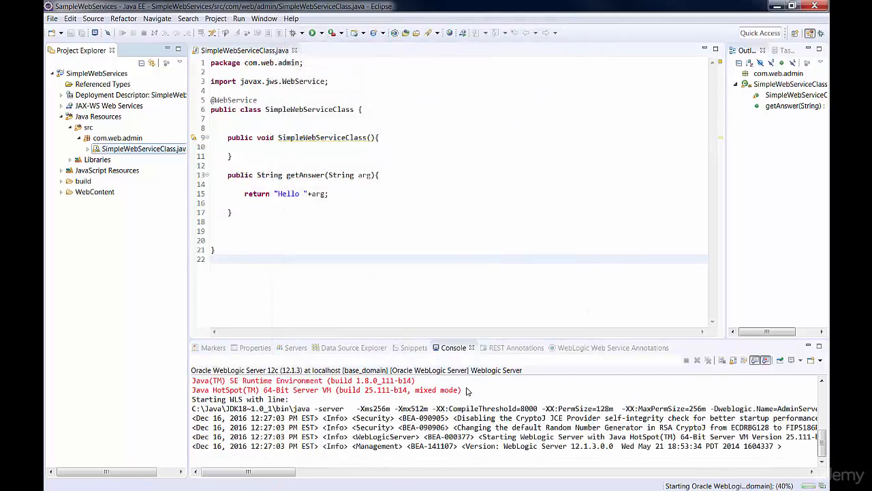
left_click_drag(521, 341, 522, 257)
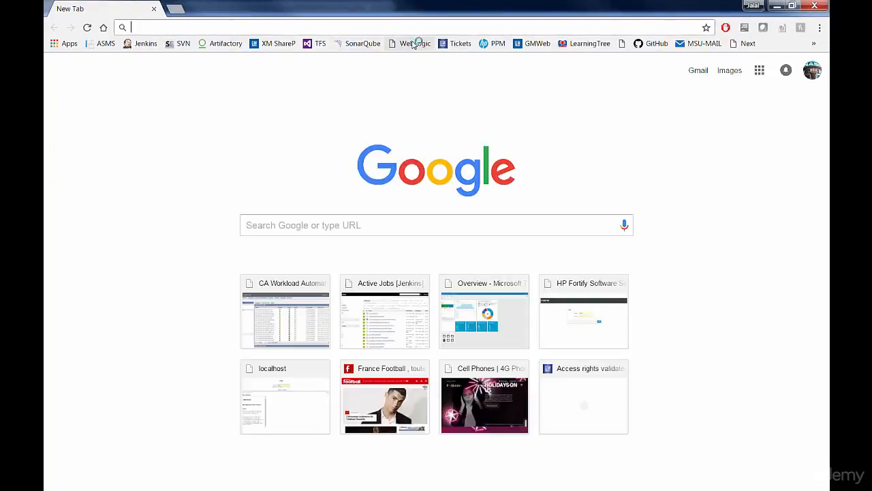
Load the WebLogic console from the Chrome bookmark and log in with the console credentials
left_click(415, 43)
left_click(412, 43)
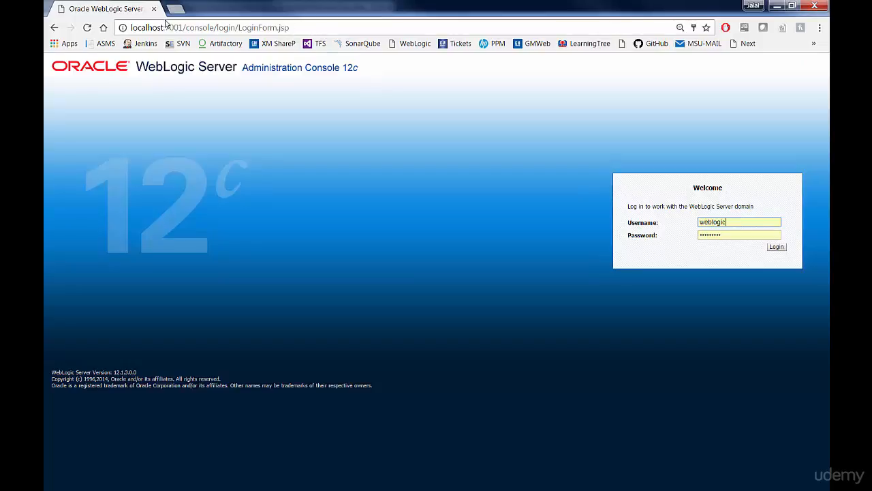
left_click(290, 28)
left_click(290, 28)
left_click(777, 247)
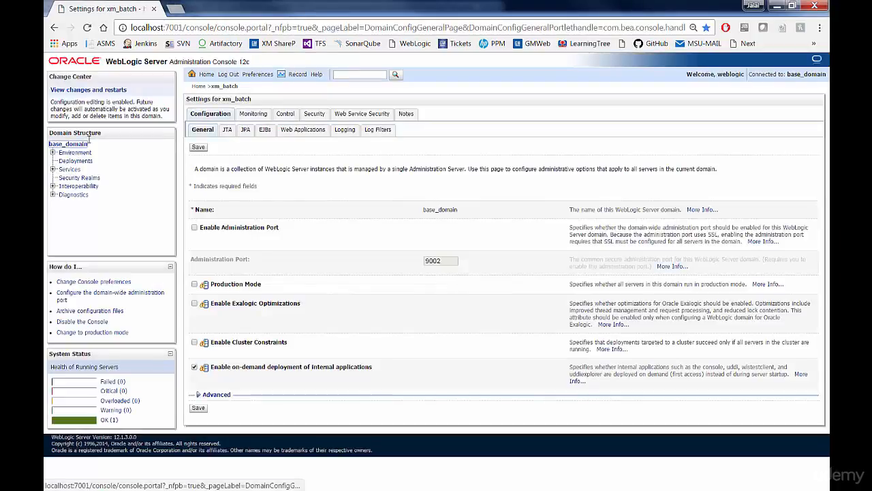
From Deployments, expand _auto_generated_ear_ and reach the SimpleWebServiceClassService settings
left_click(75, 161)
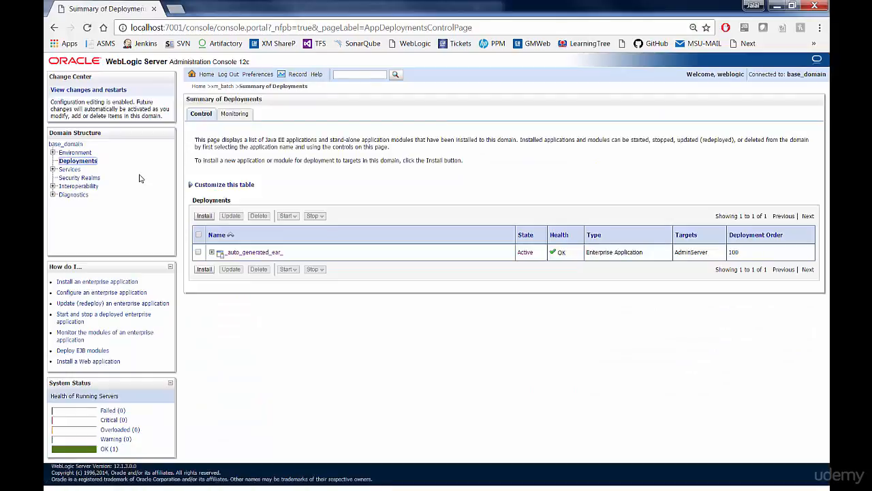
left_click(212, 252)
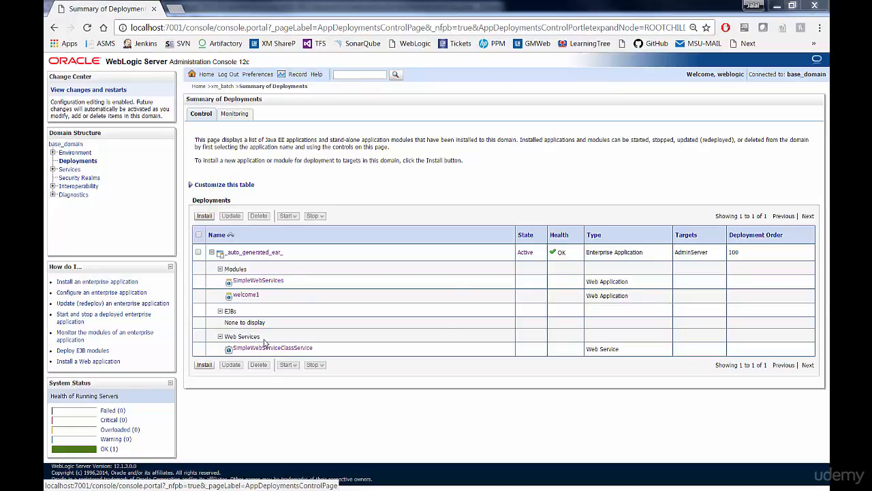
left_click_drag(260, 336, 222, 336)
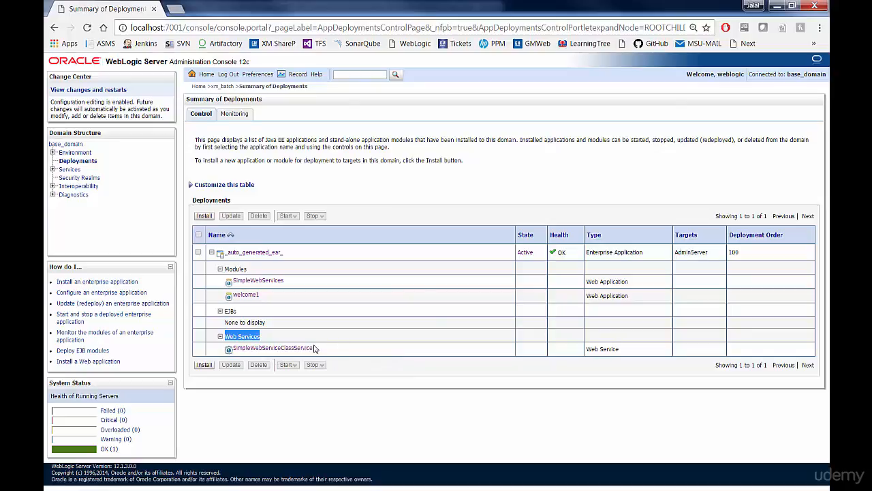
left_click(273, 348)
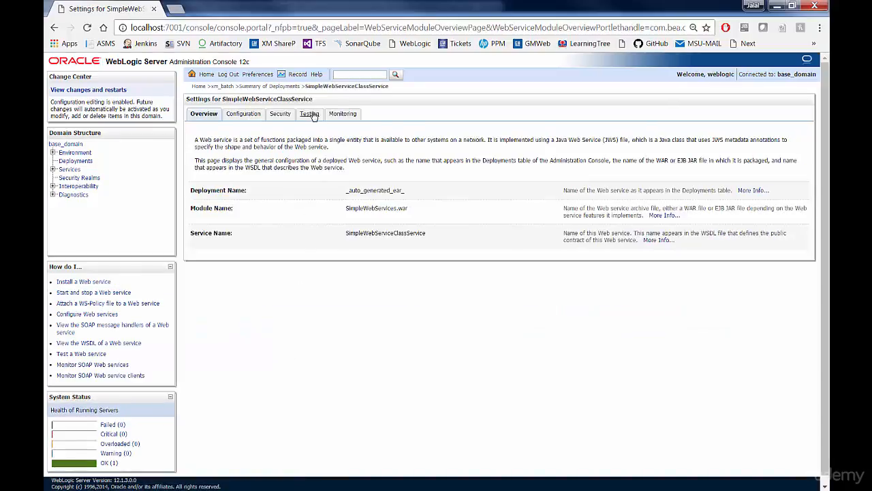
On the Testing page, expand the service's test points and view its ?WSDL in a new tab
left_click(310, 113)
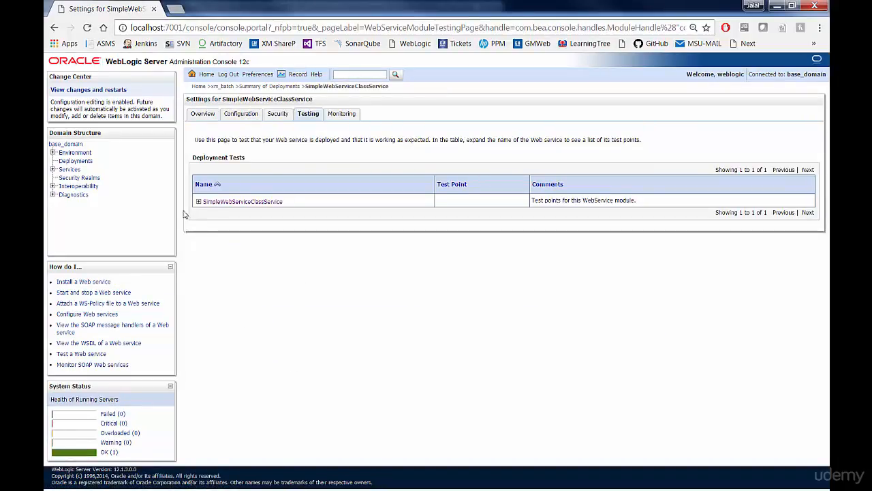
left_click(198, 202)
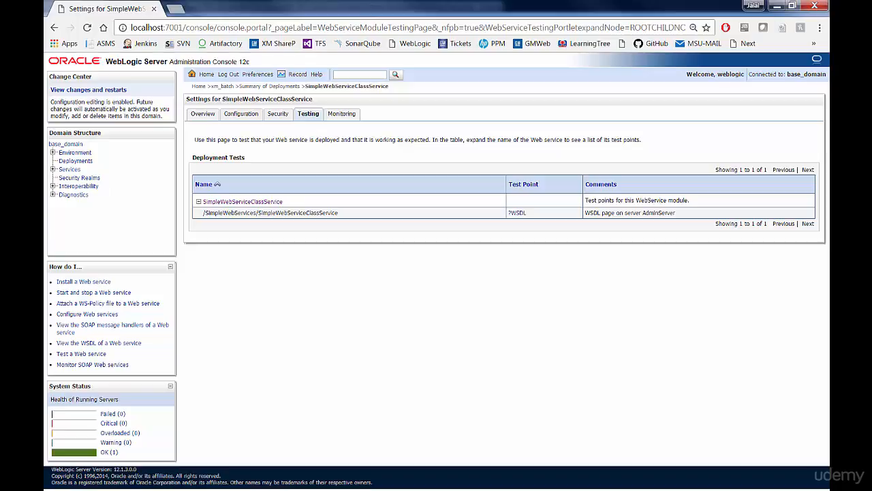
left_click(517, 212)
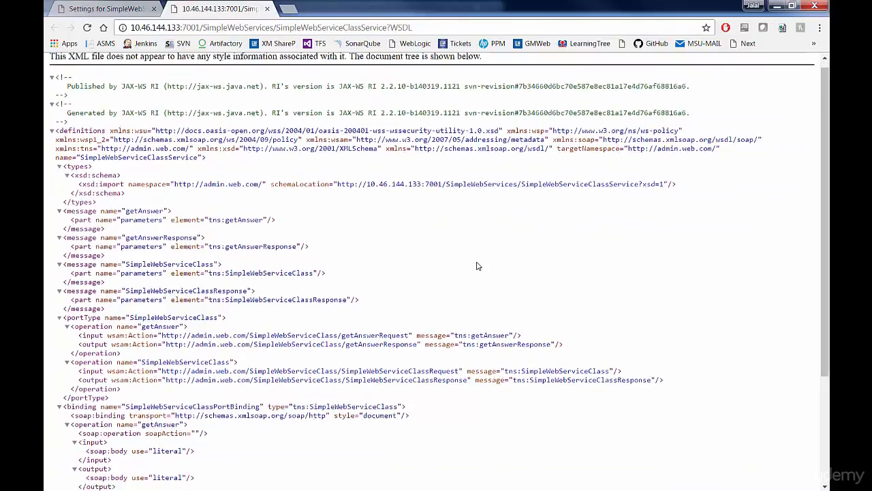
scroll(477, 261, "down", 5)
scroll(491, 267, "up", 5)
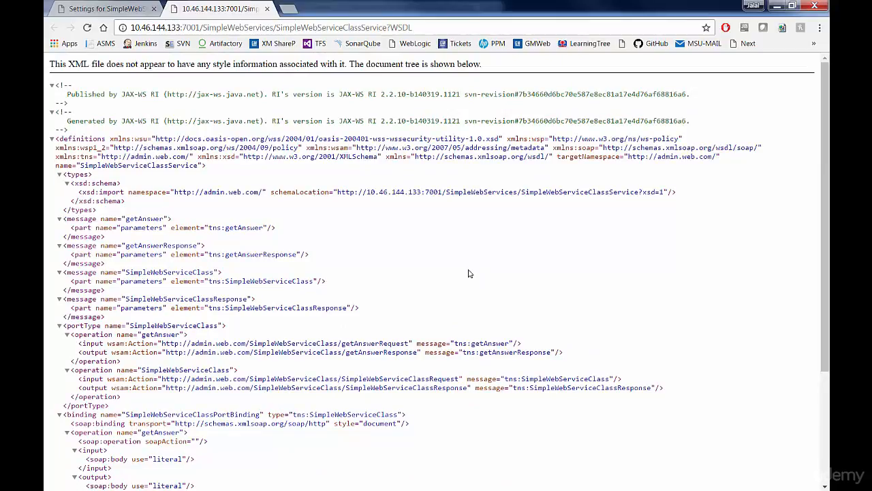
scroll(461, 272, "down", 2)
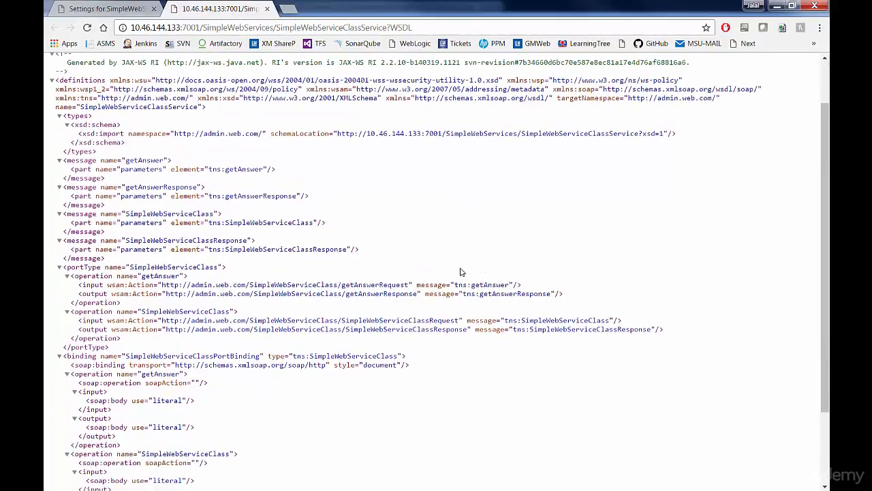
scroll(461, 272, "down", 3)
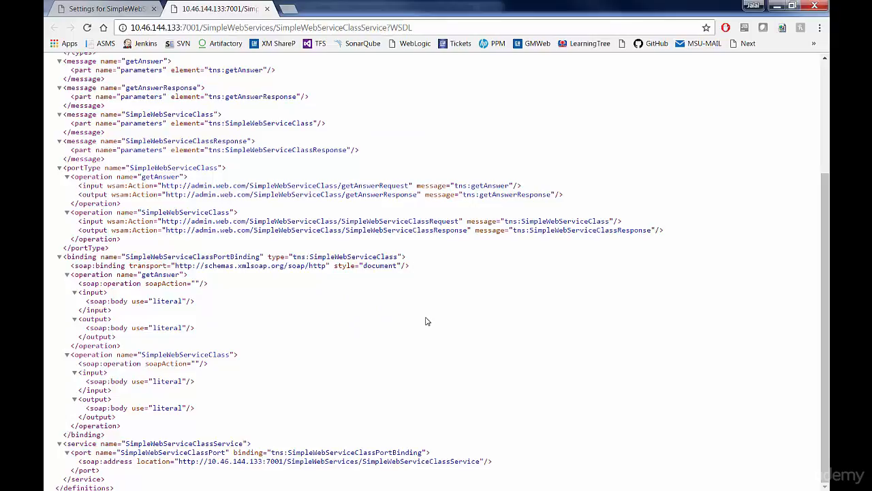
scroll(427, 321, "up", 5)
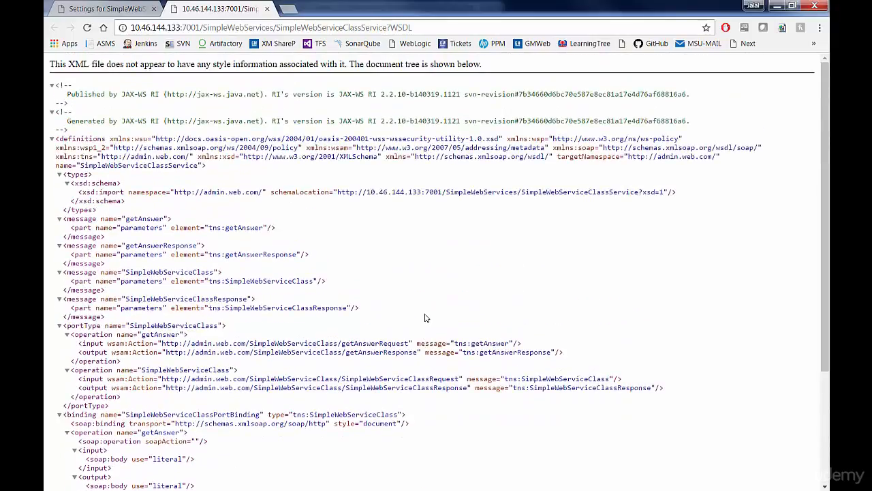
scroll(378, 296, "down", 5)
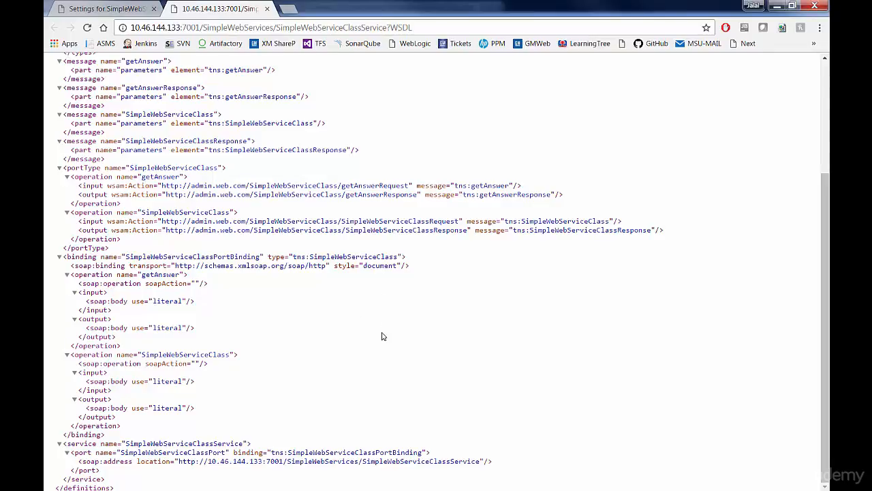
scroll(385, 330, "up", 5)
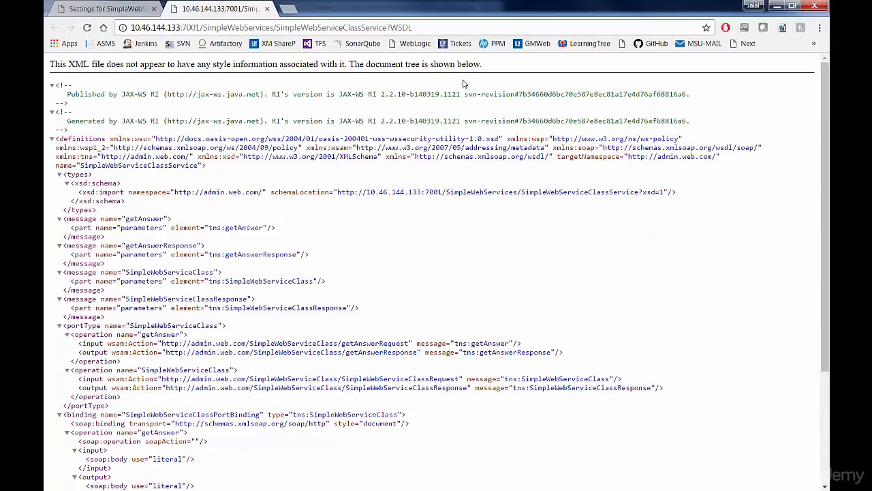
scroll(348, 254, "down", 5)
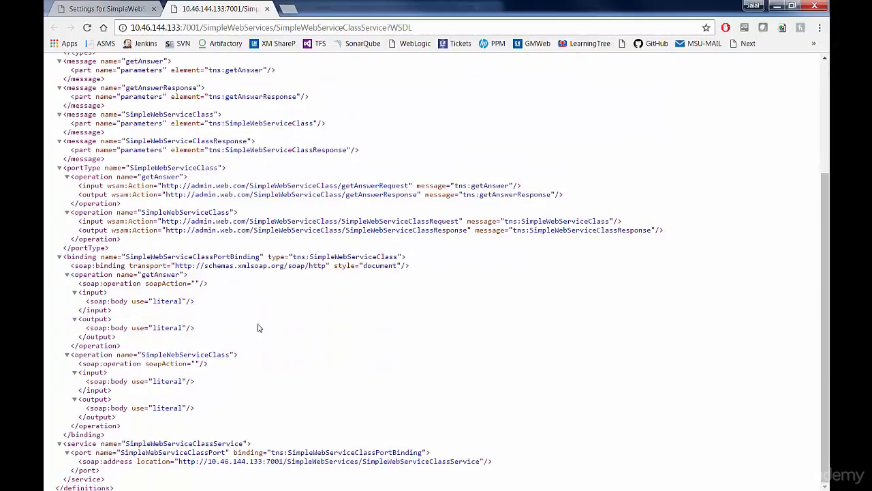